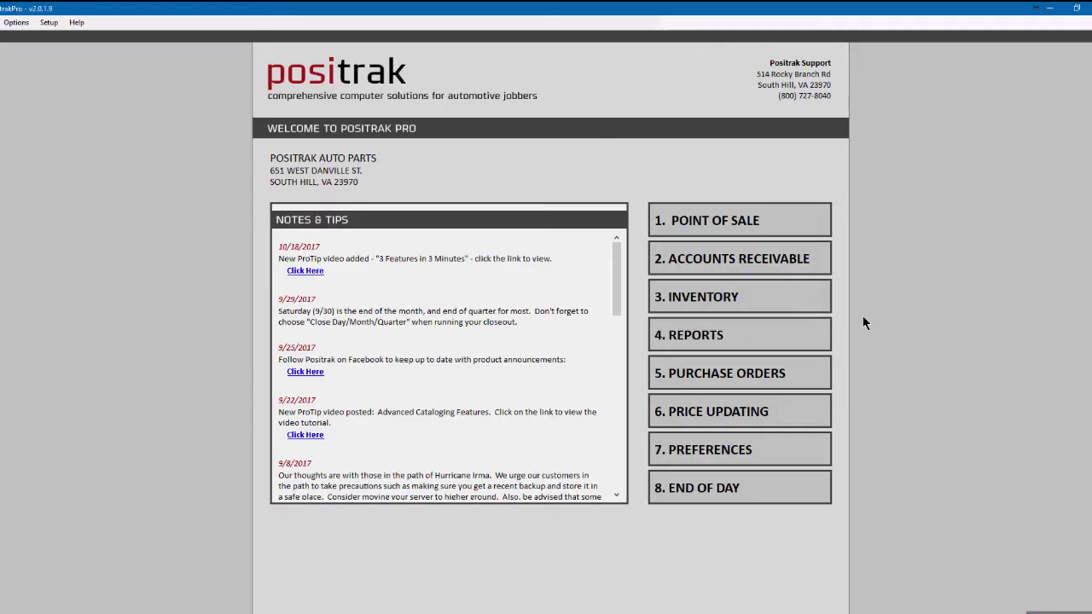
Step: In purchase orders, view Auto Plus order 829 with its window regulator 749-468 line
click(721, 382)
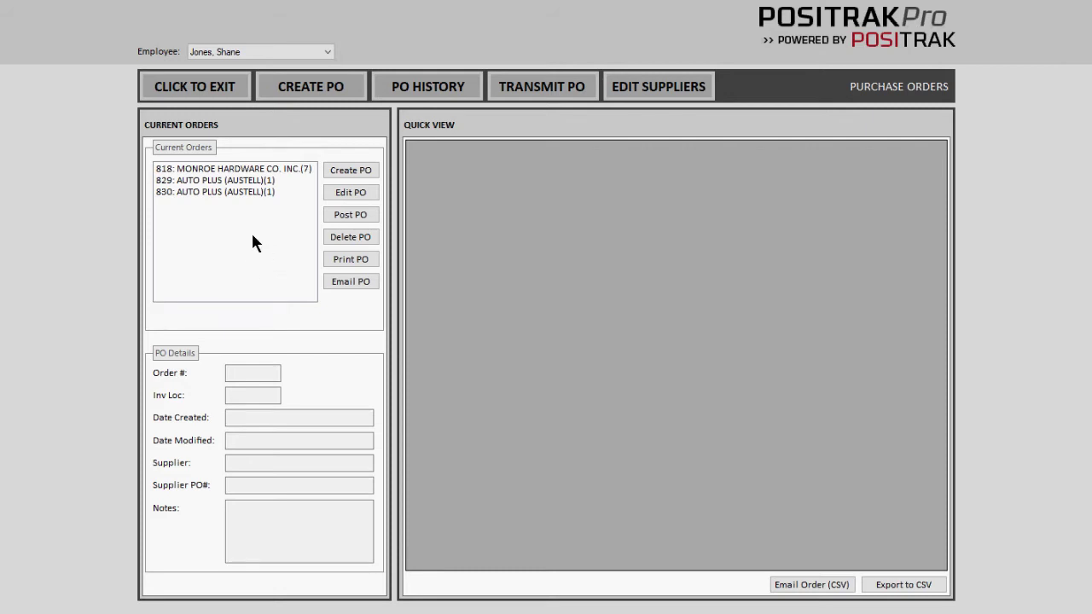
click(259, 174)
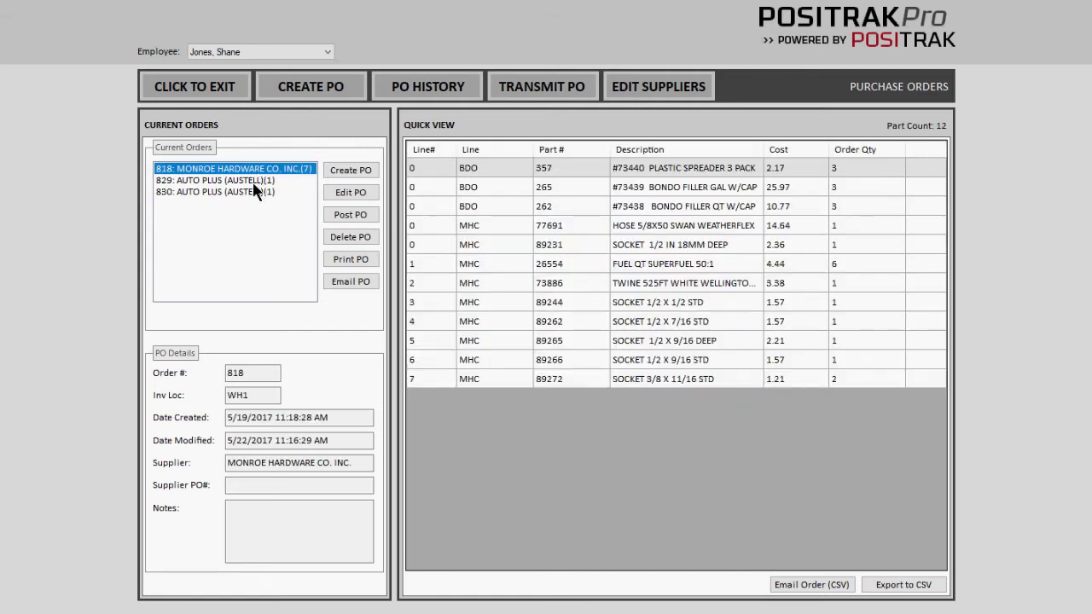
click(254, 182)
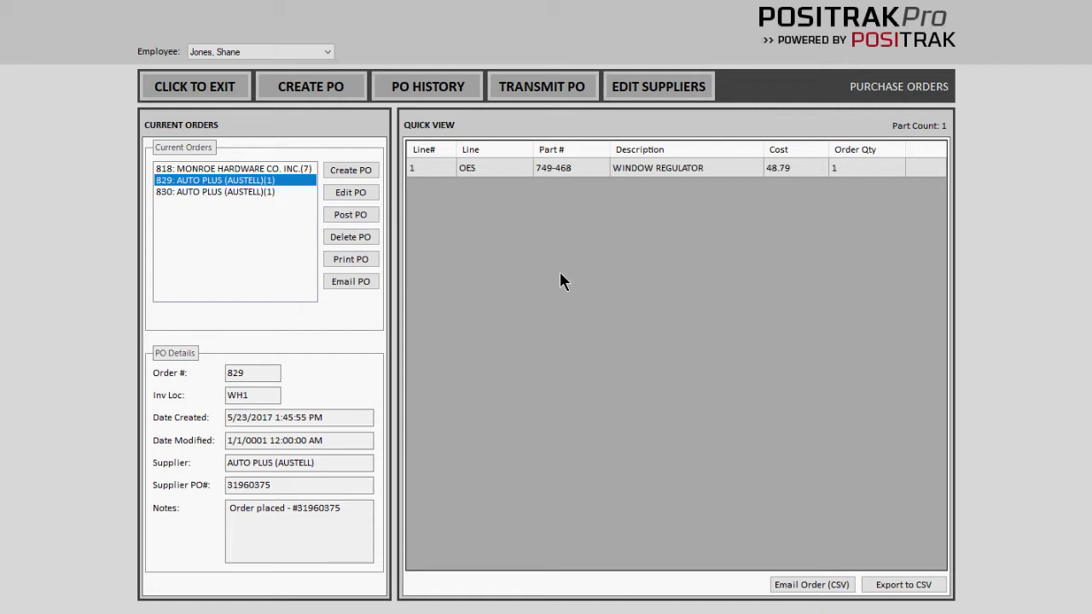
Step: Open the AUTO PLUS (AUSTELL) supplier record in Edit Suppliers
click(669, 97)
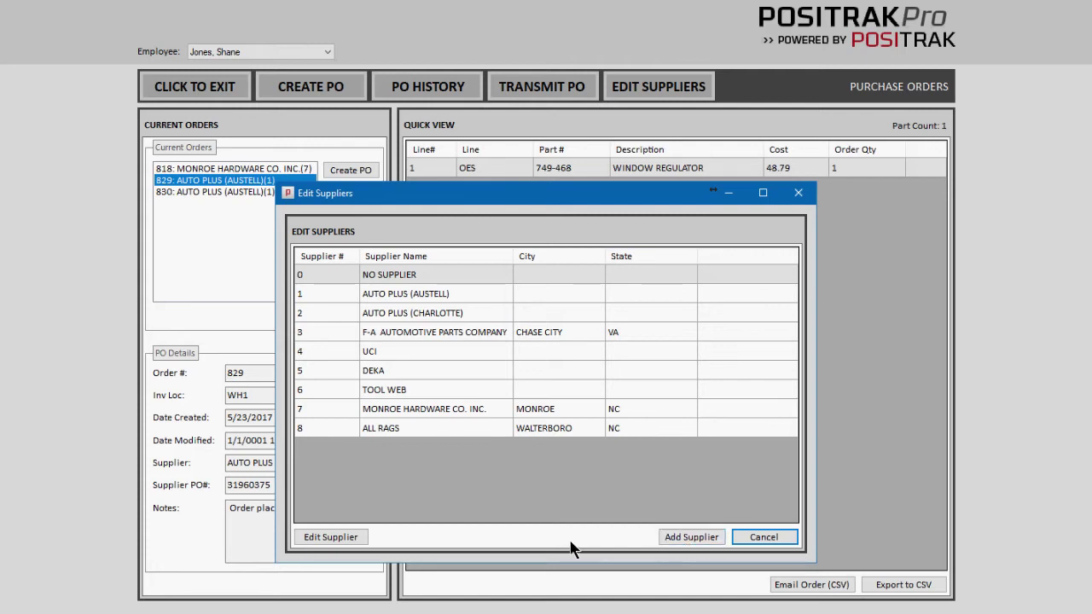
click(454, 297)
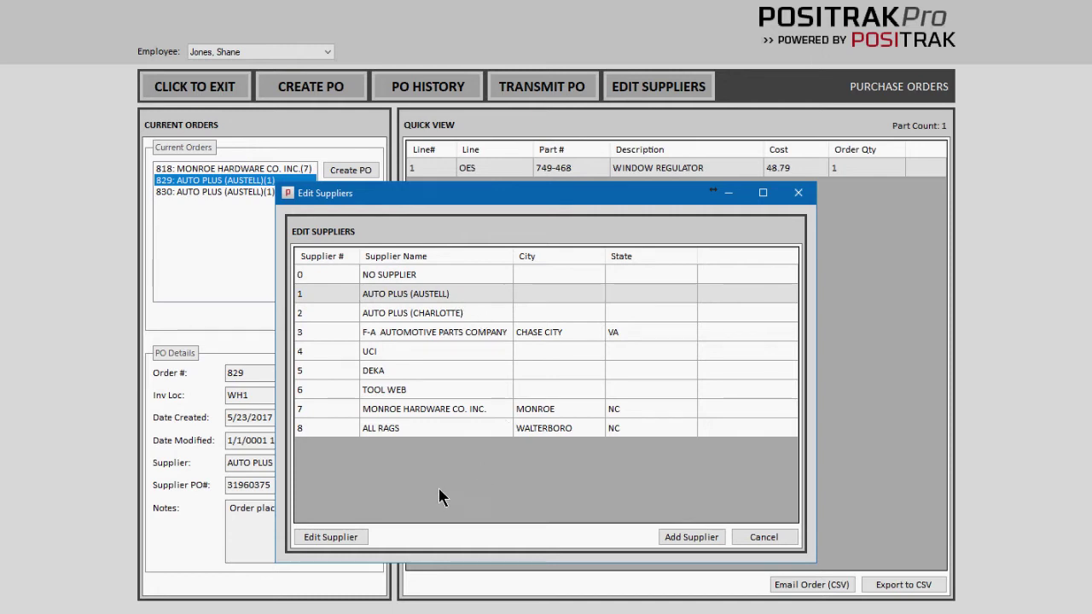
click(336, 537)
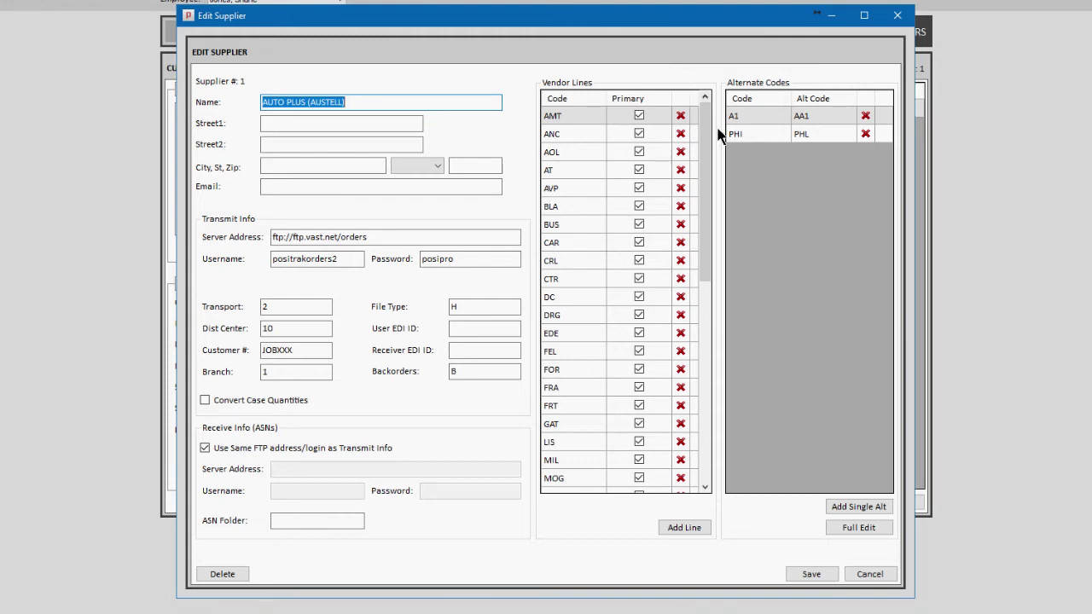
Step: Delete the GAT vendor line and add line CAR with this supplier as primary vendor
click(680, 429)
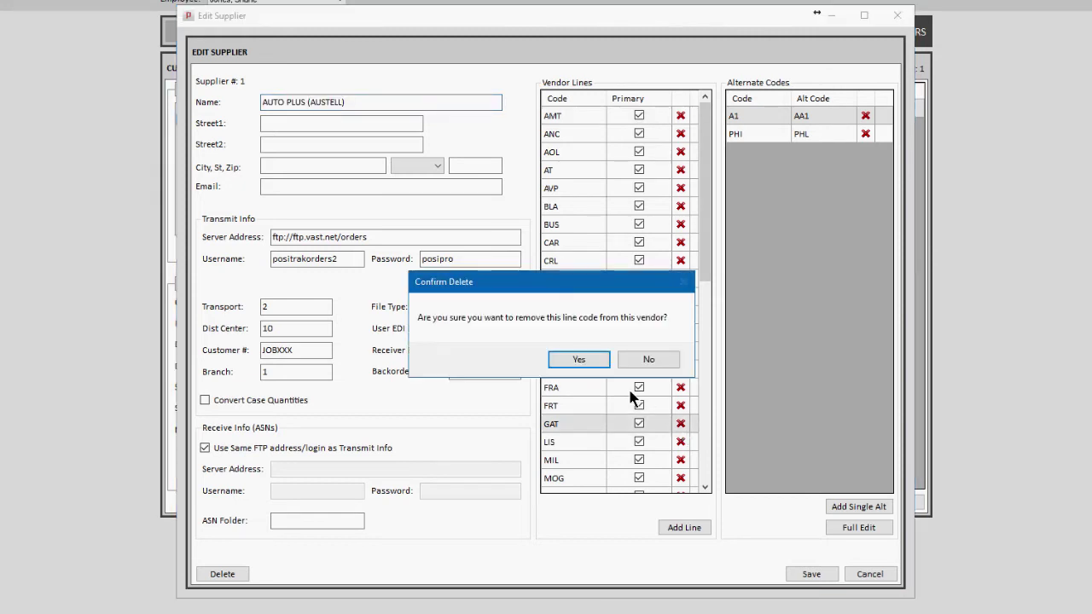
click(579, 359)
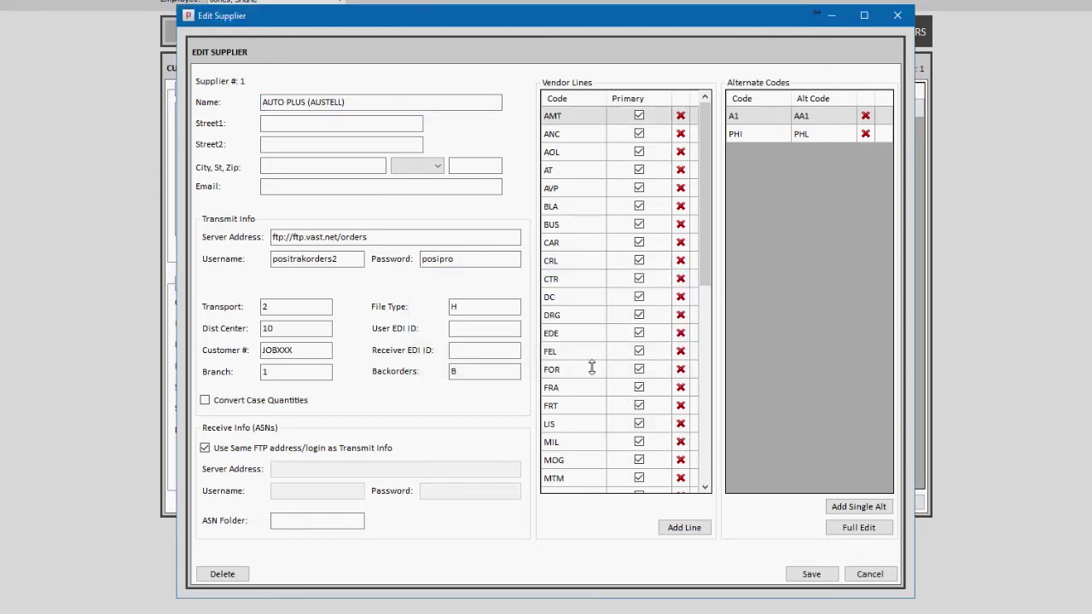
click(681, 530)
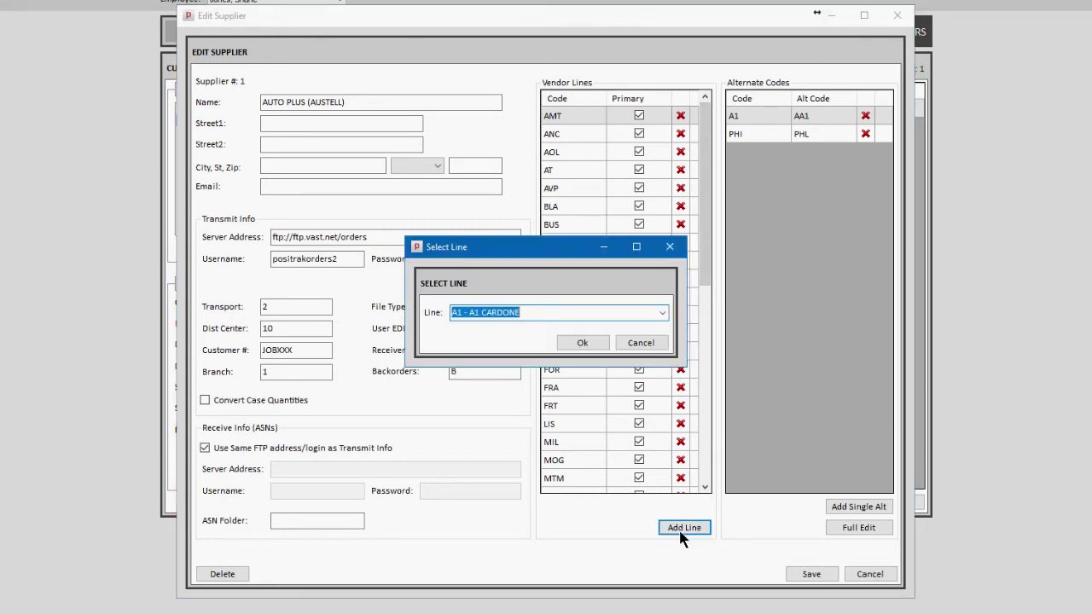
text(CAR)
key(Return)
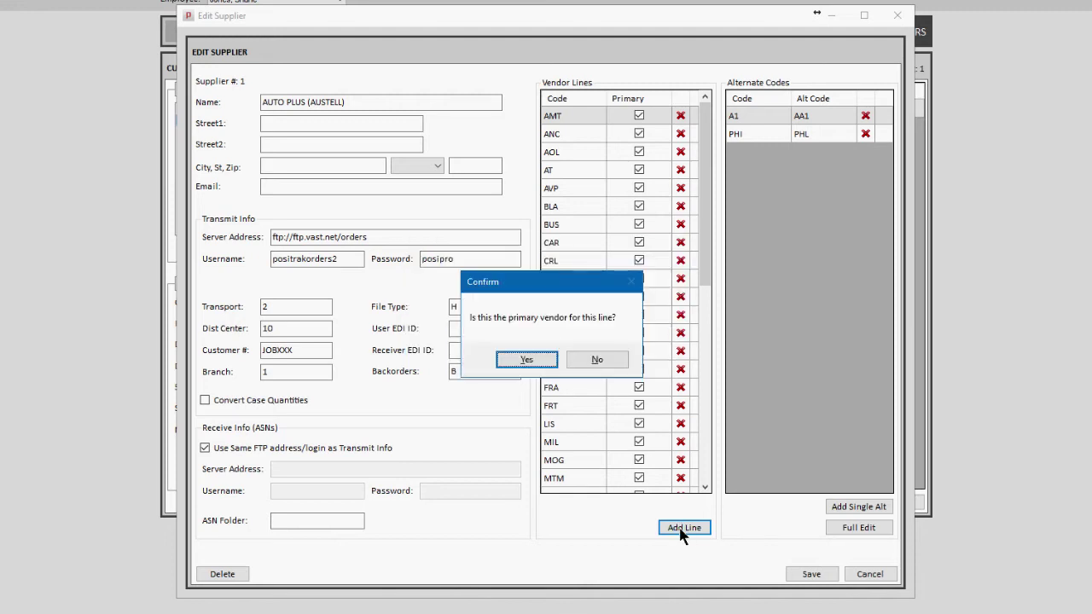
key(Return)
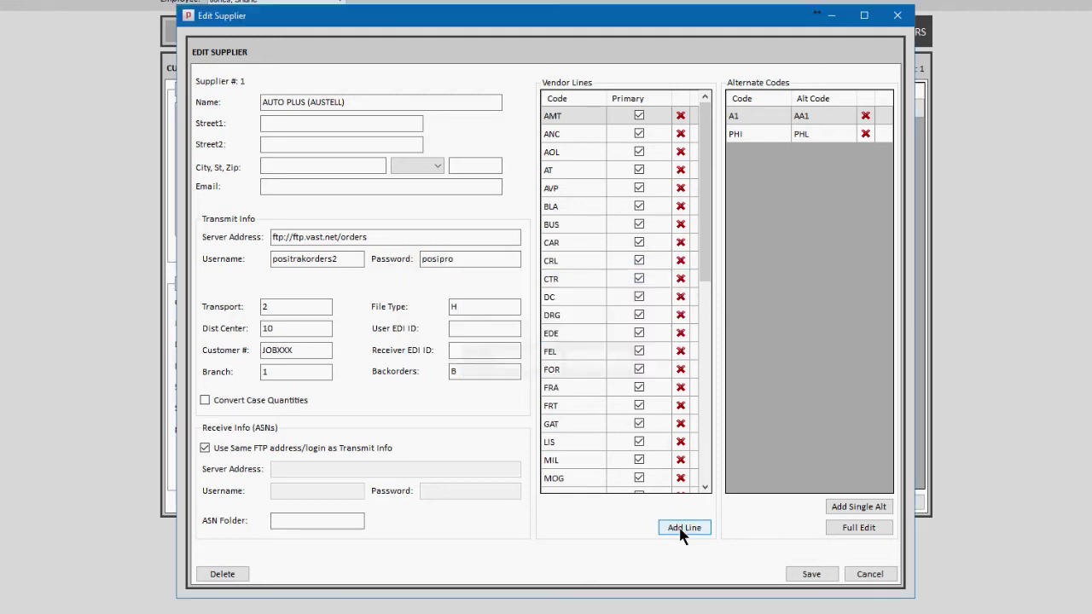
Step: Replace the A1 alternate code with A1 / AA1 and save the supplier
click(866, 120)
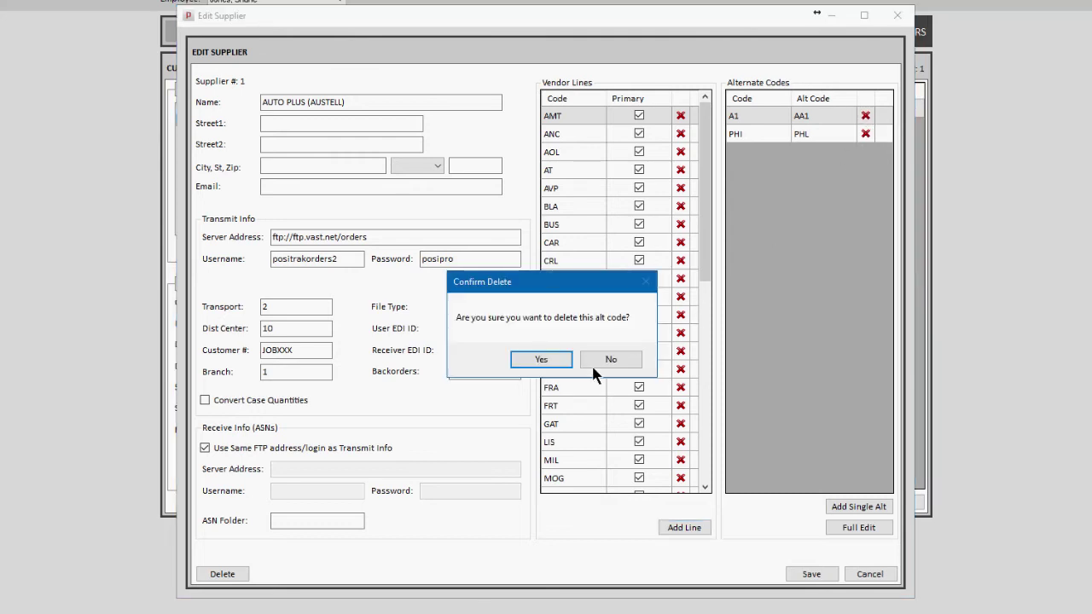
click(557, 366)
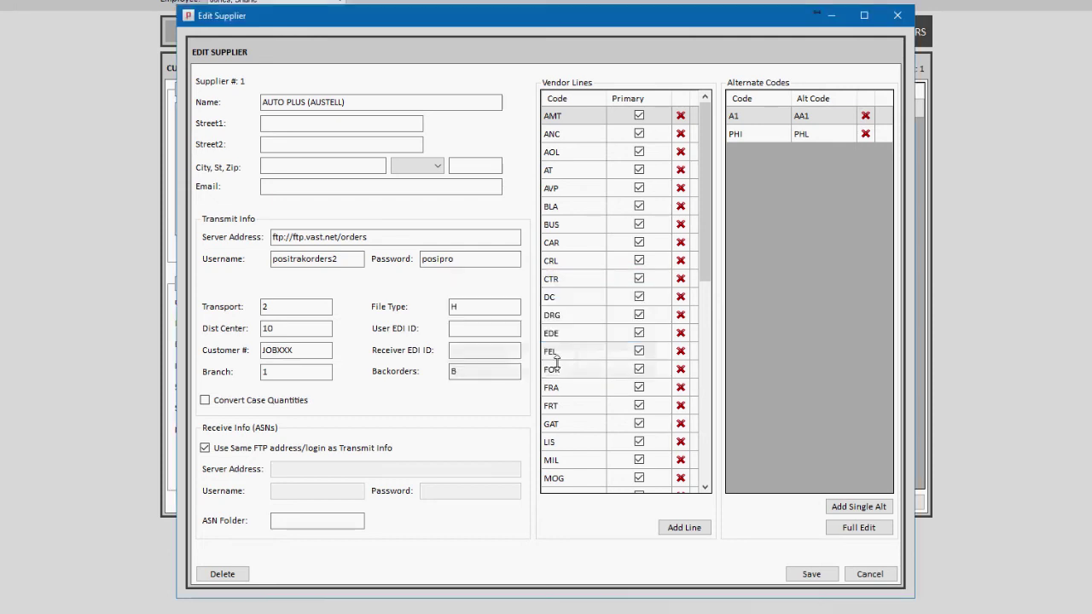
click(860, 508)
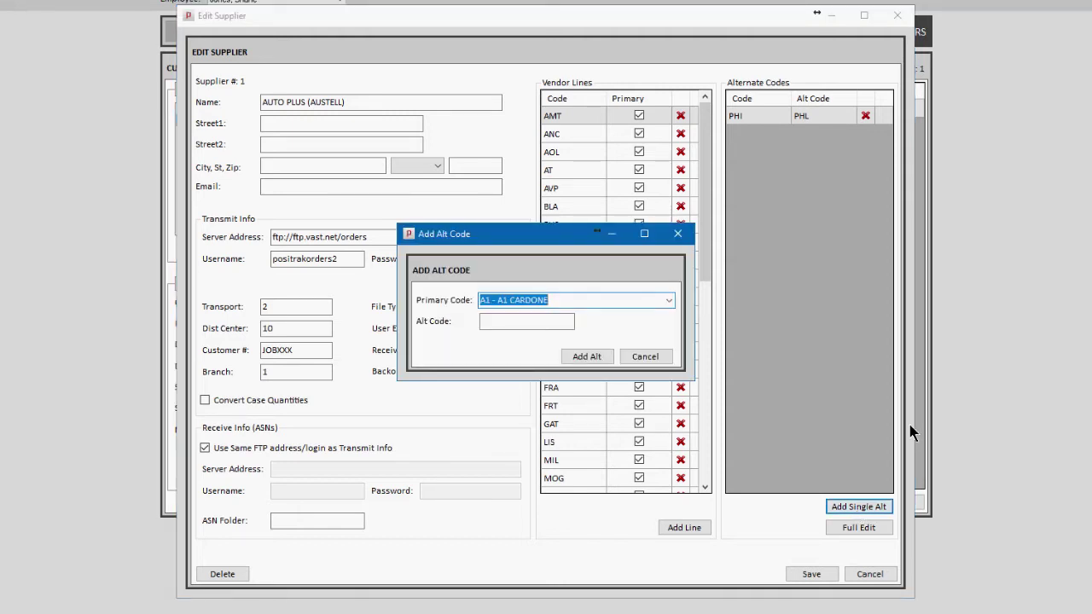
click(535, 326)
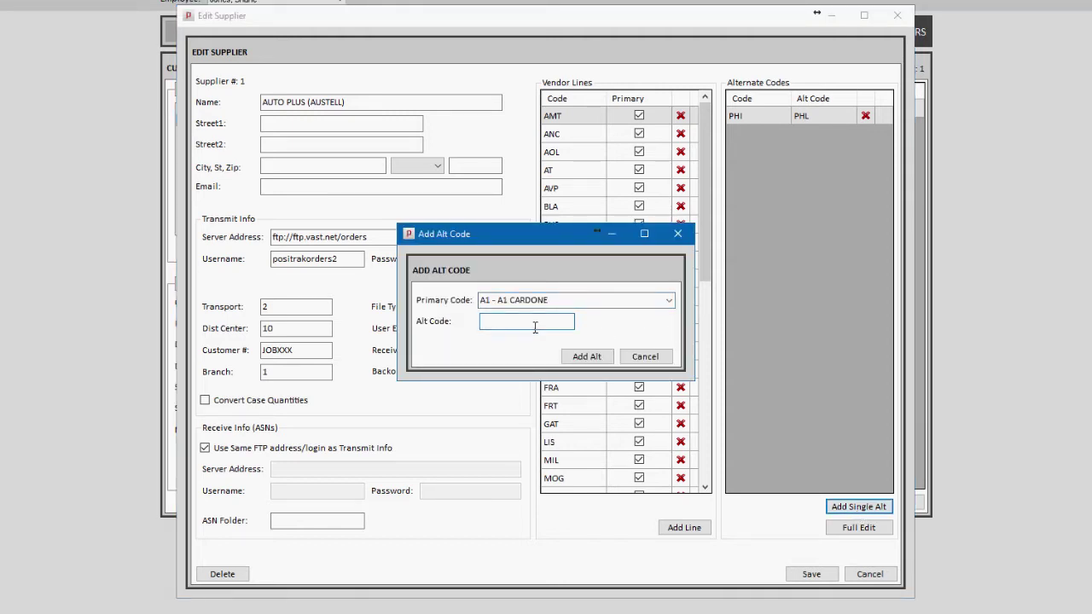
text(AA1)
click(587, 358)
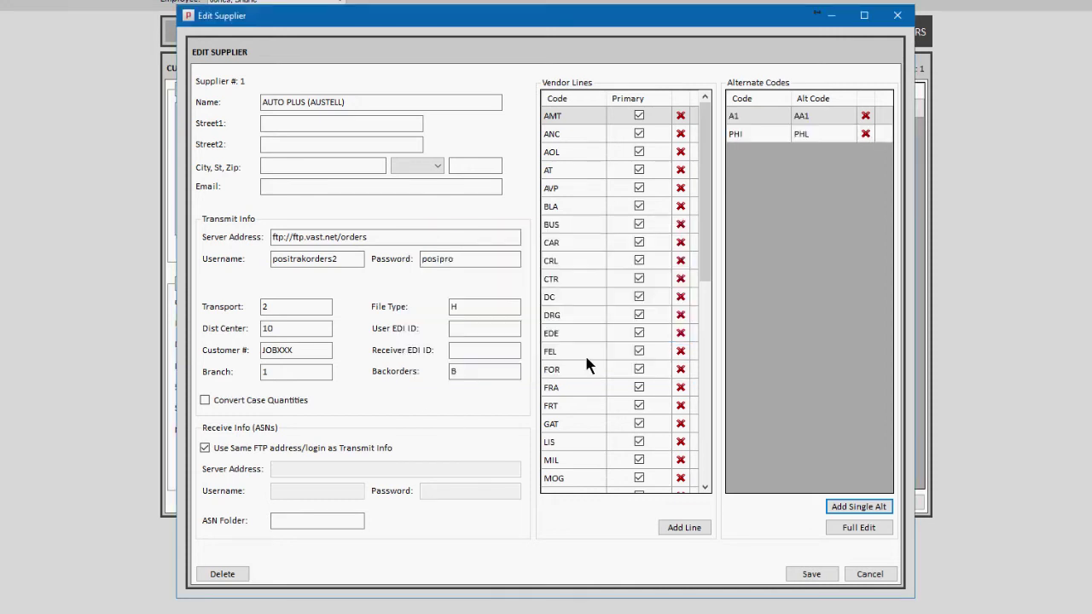
click(814, 576)
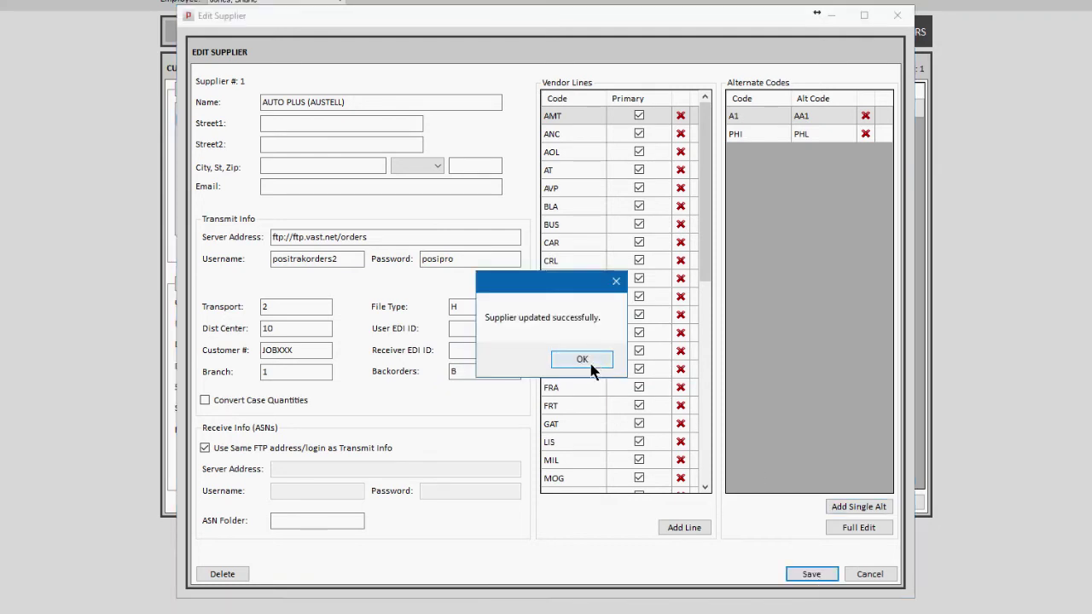
key(Return)
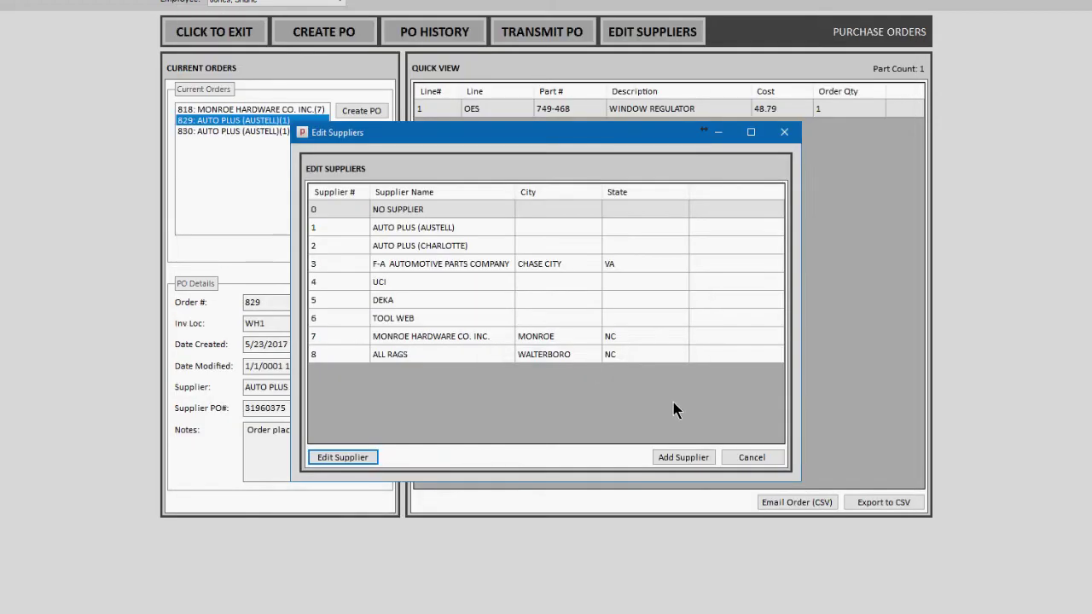
Step: Close Edit Suppliers and start a new purchase order with CREATE PO
click(756, 462)
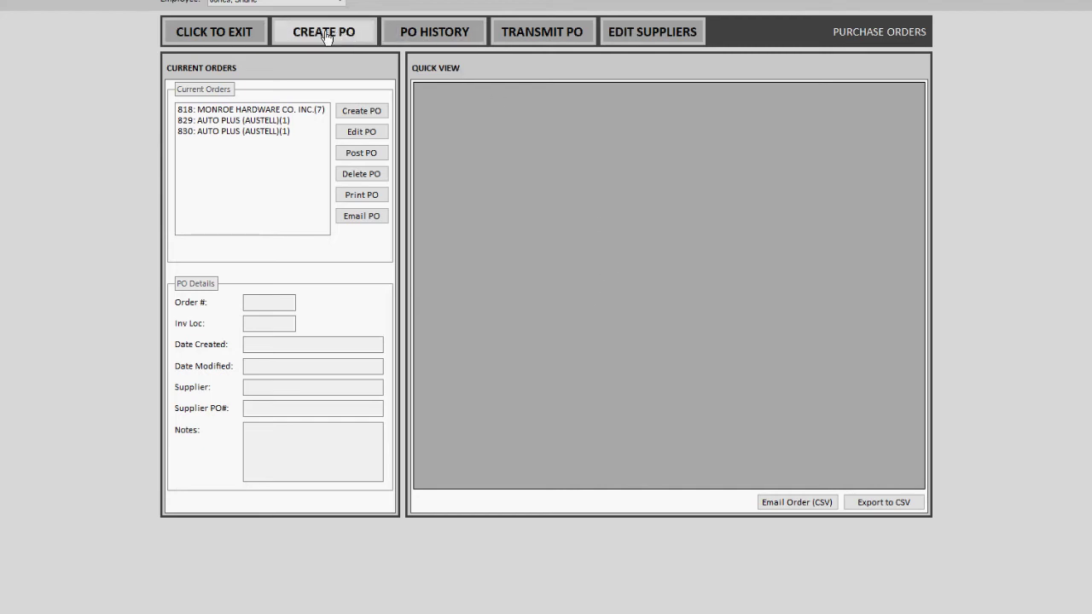
click(324, 35)
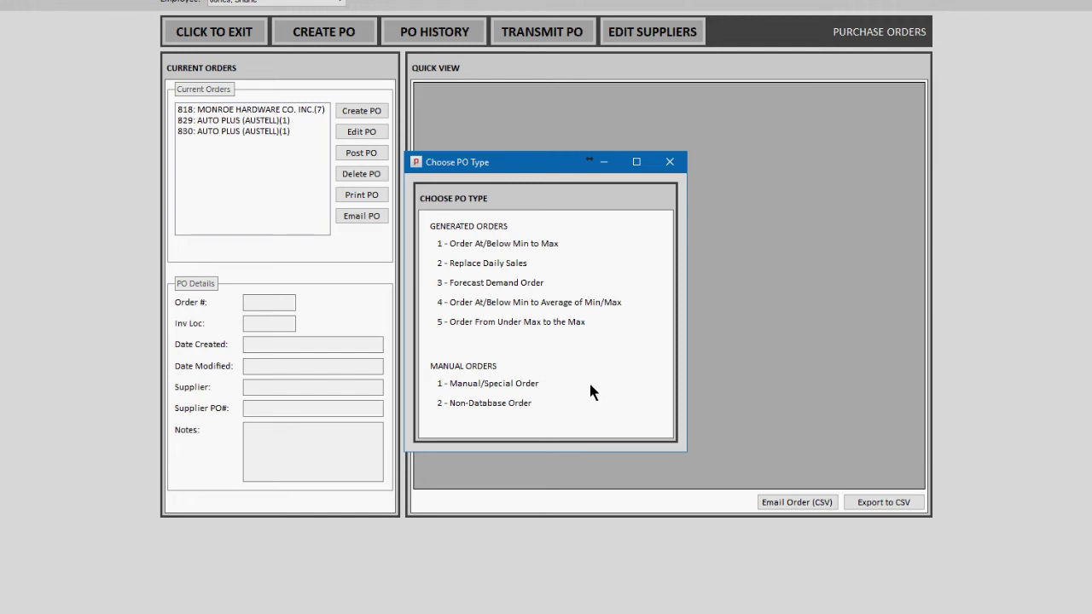
Step: Start an Order At/Below Min to Max purchase order for [1] - AUTO PLUS (AUSTELL)
click(544, 248)
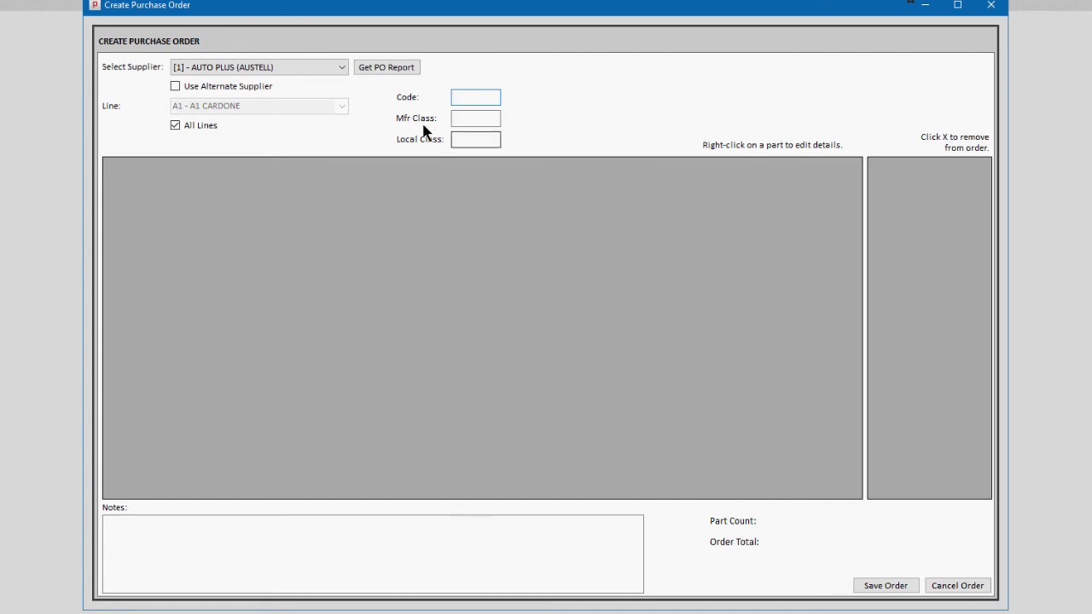
click(340, 67)
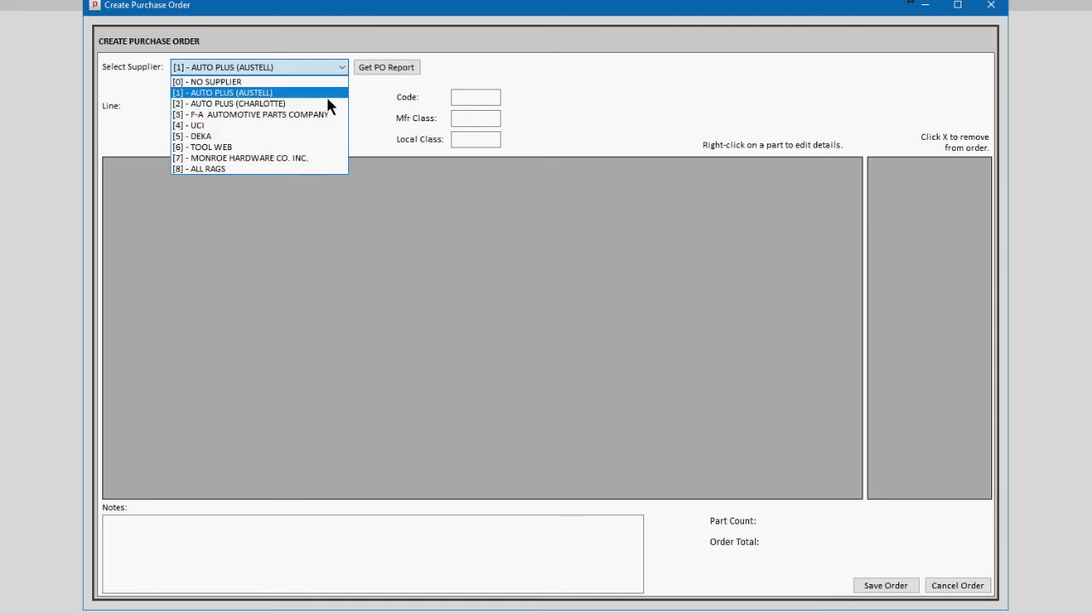
click(326, 94)
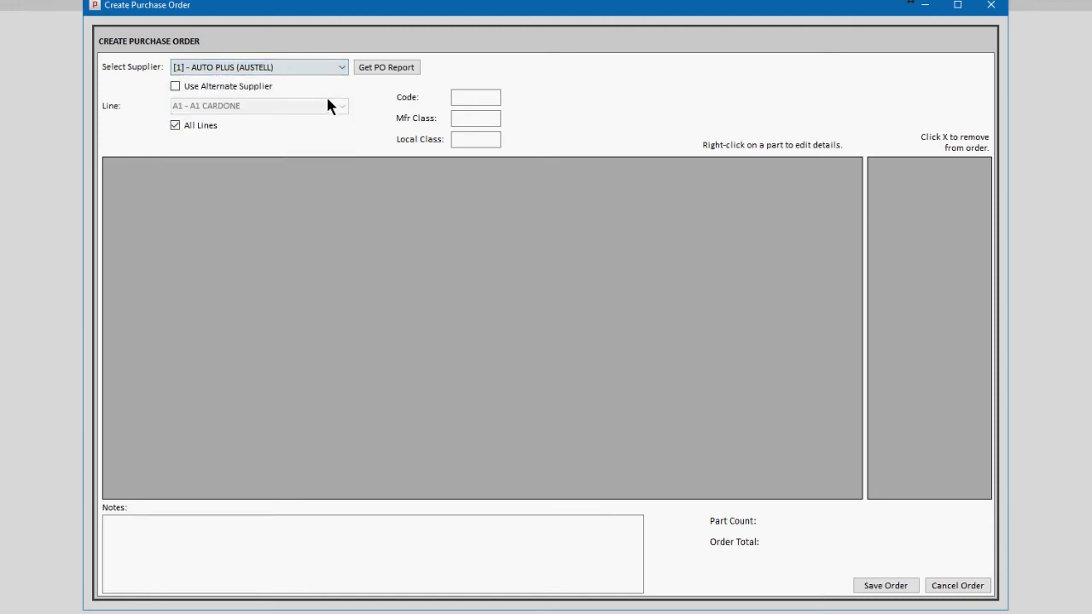
Step: Generate the PO report parts and set AVP 0732 brake cleaner's order quantity to 0
click(387, 72)
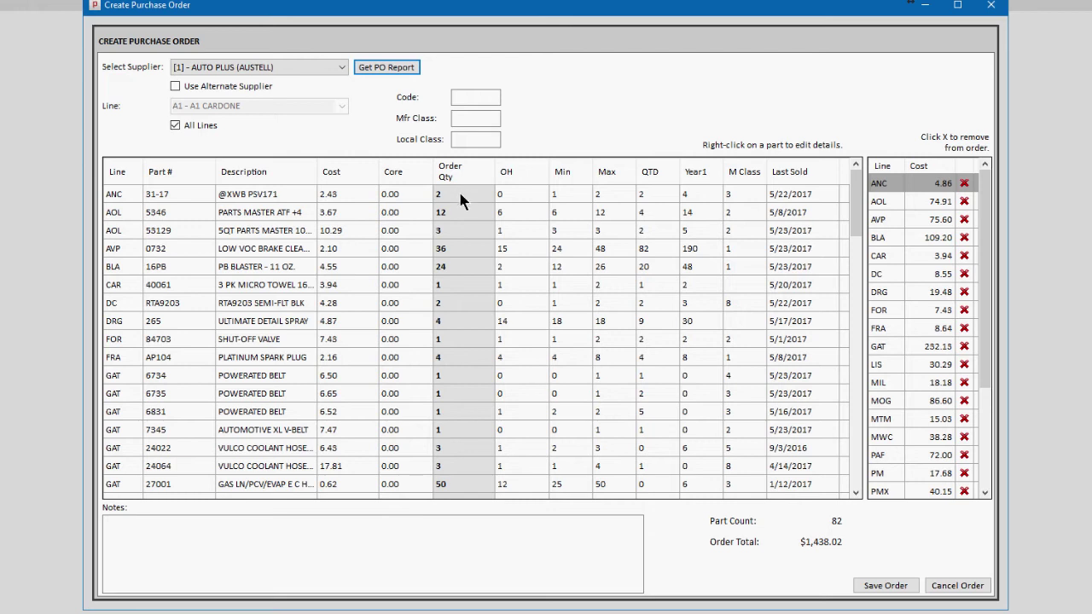
click(459, 247)
click(465, 259)
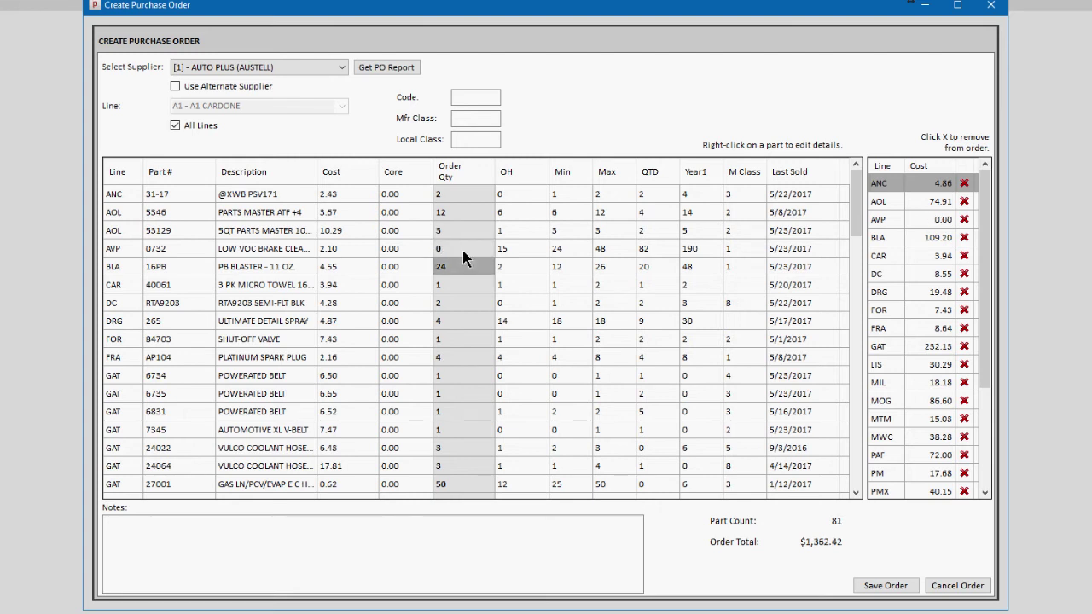
Step: Remove the GAT line's parts from the order, leaving 69 parts at $1,130.30
click(964, 348)
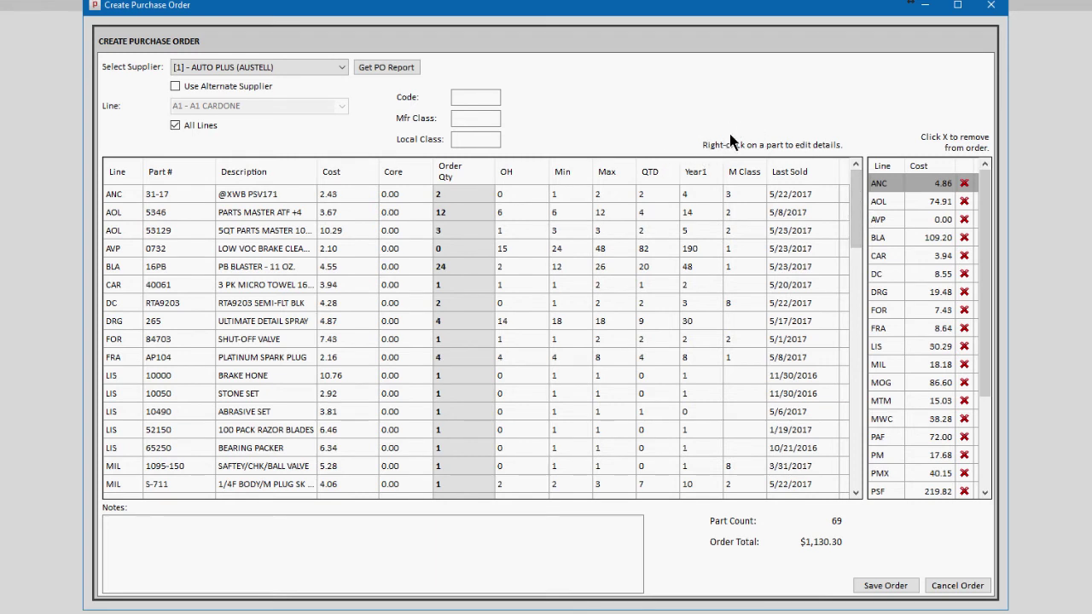
drag(853, 186, 860, 348)
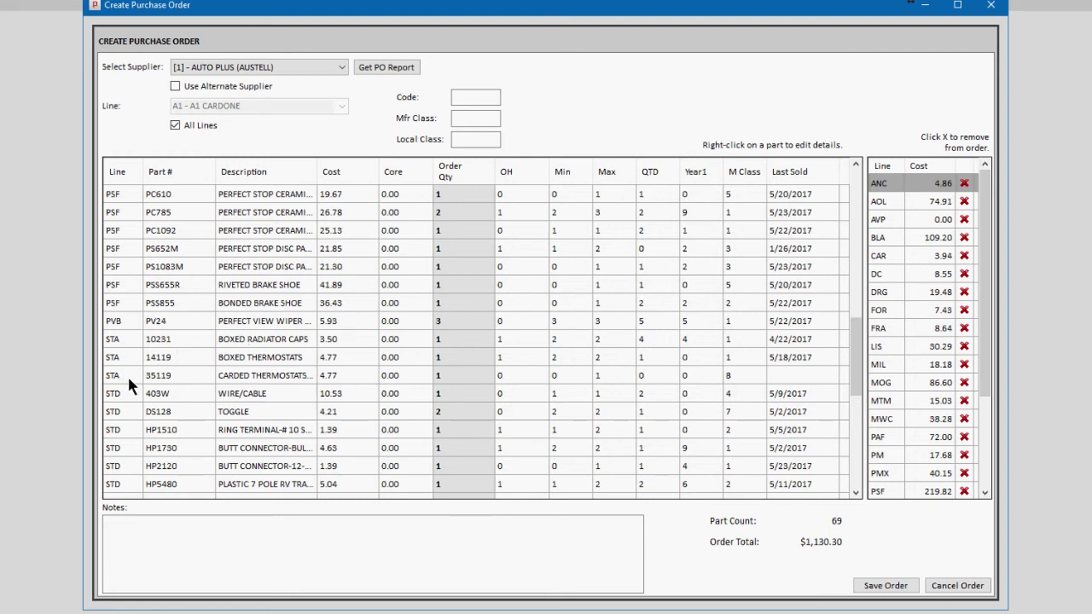
click(790, 381)
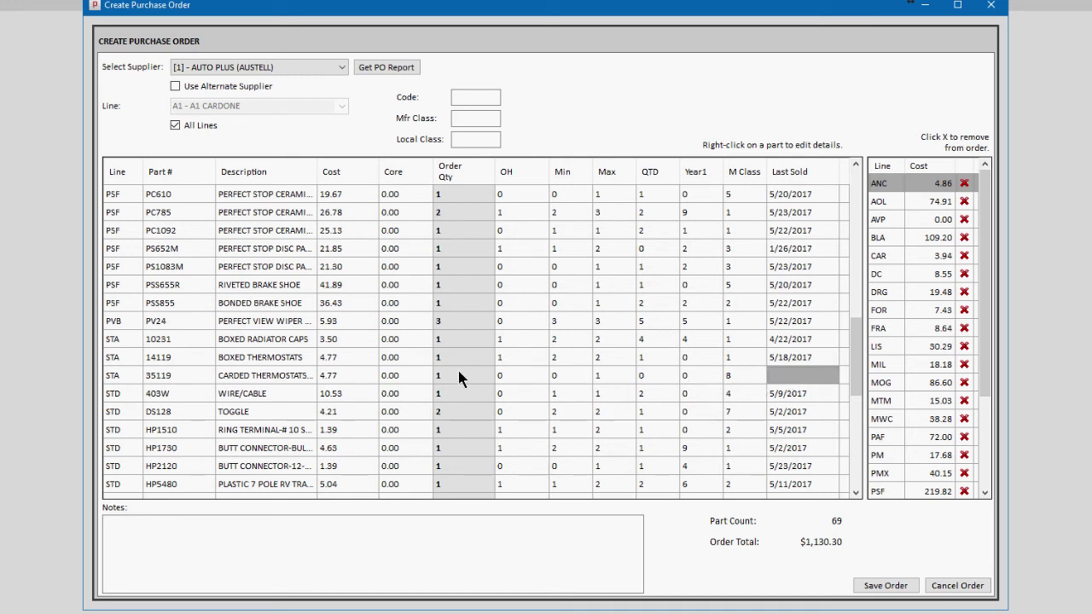
Step: Edit part 35119 to Max 0 and Non-Stocking, then save the part changes
right_click(360, 386)
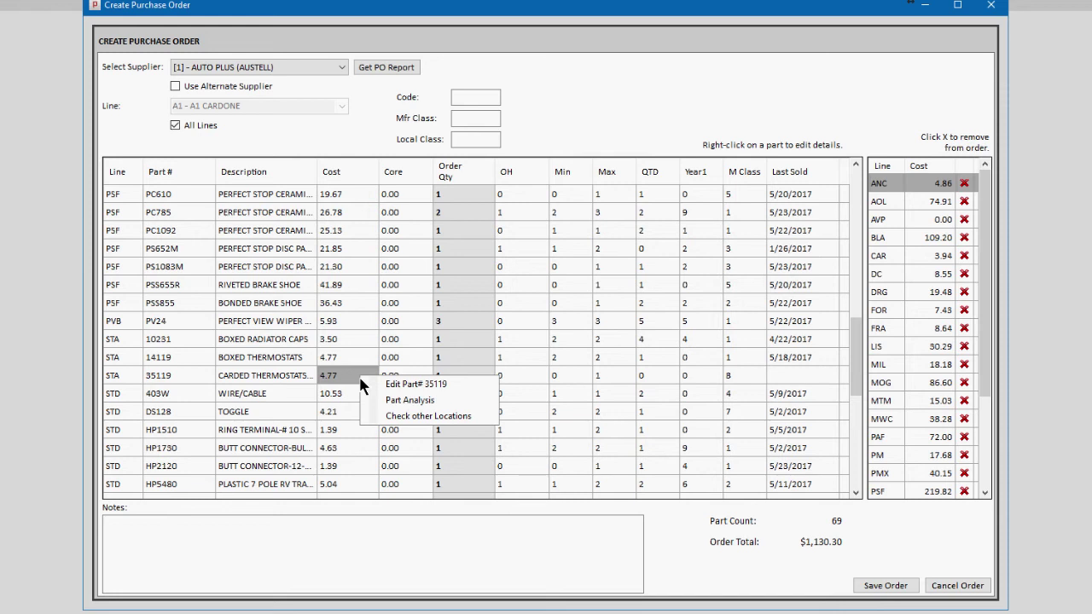
click(475, 386)
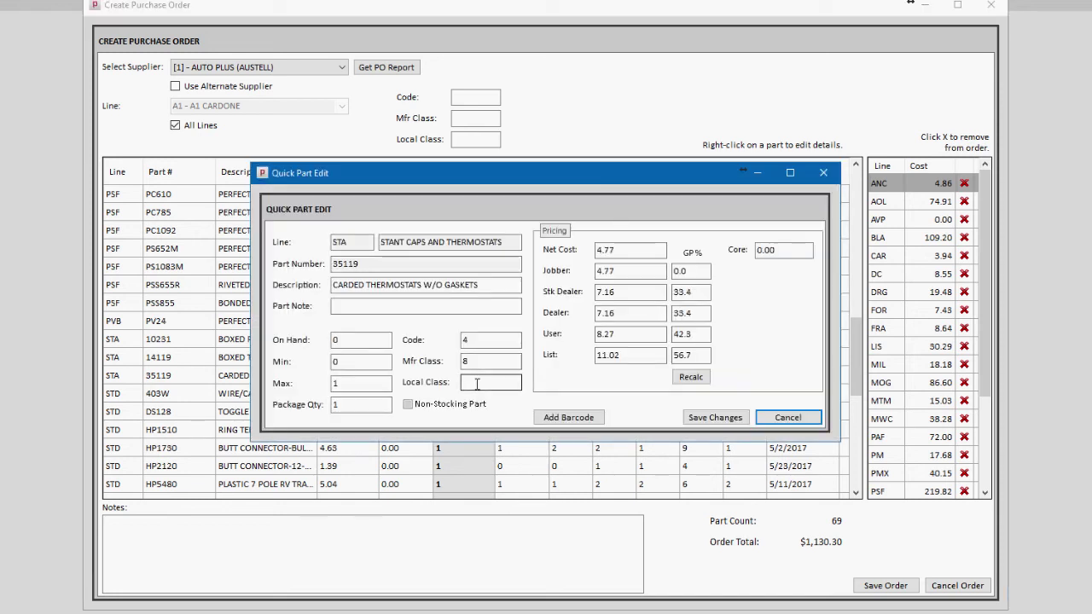
double_click(358, 390)
text(0)
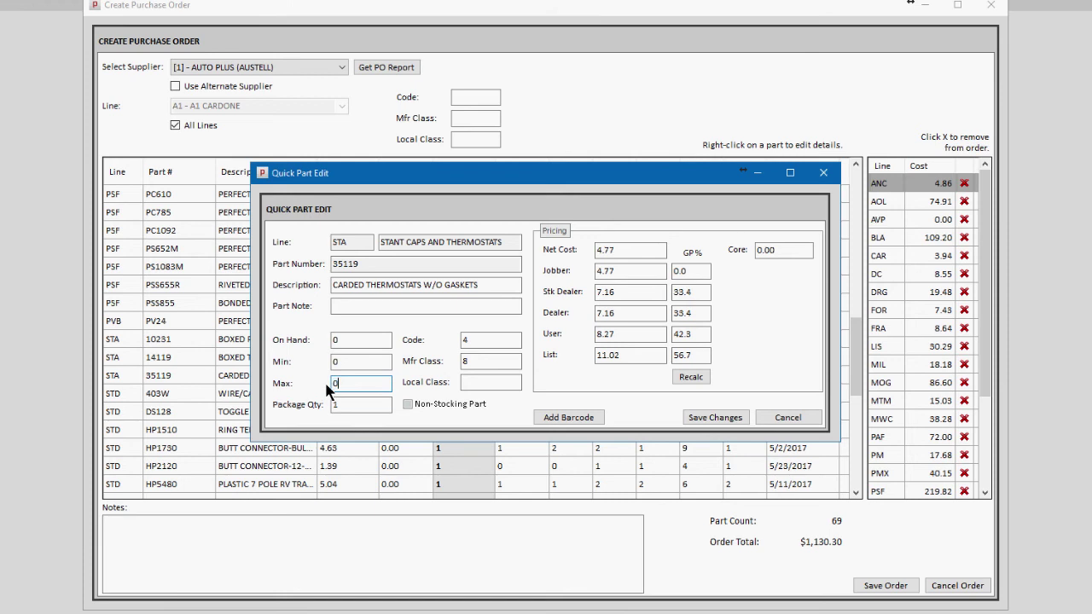
click(429, 413)
click(716, 427)
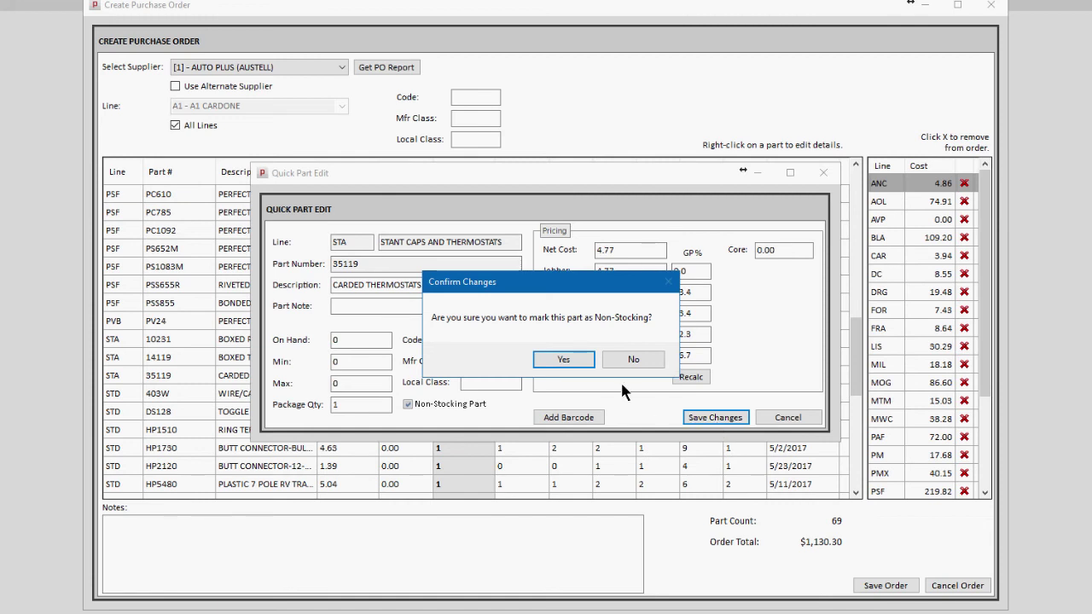
click(564, 362)
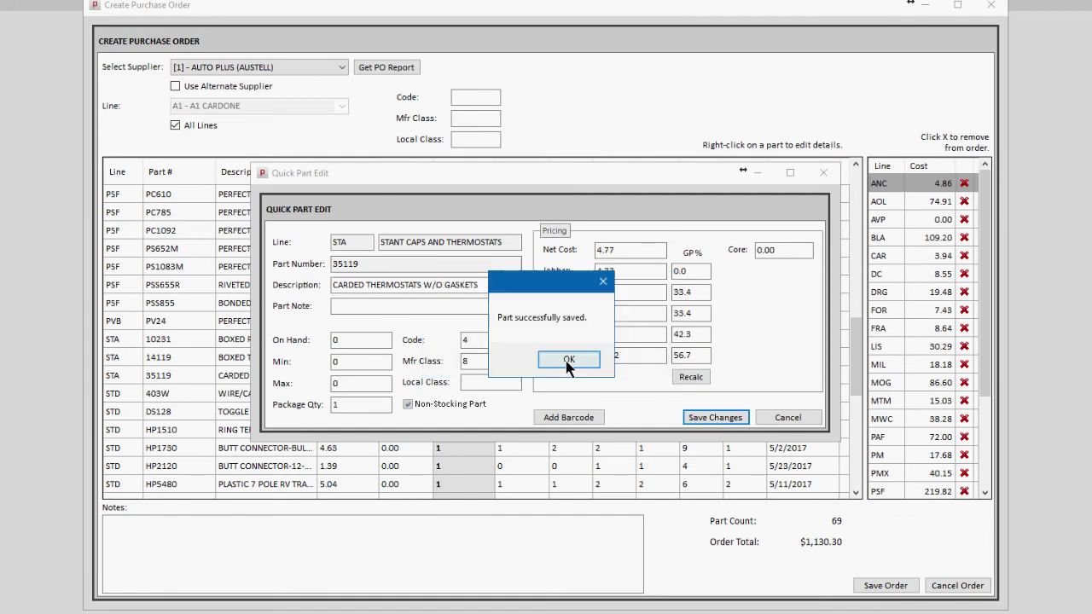
click(566, 363)
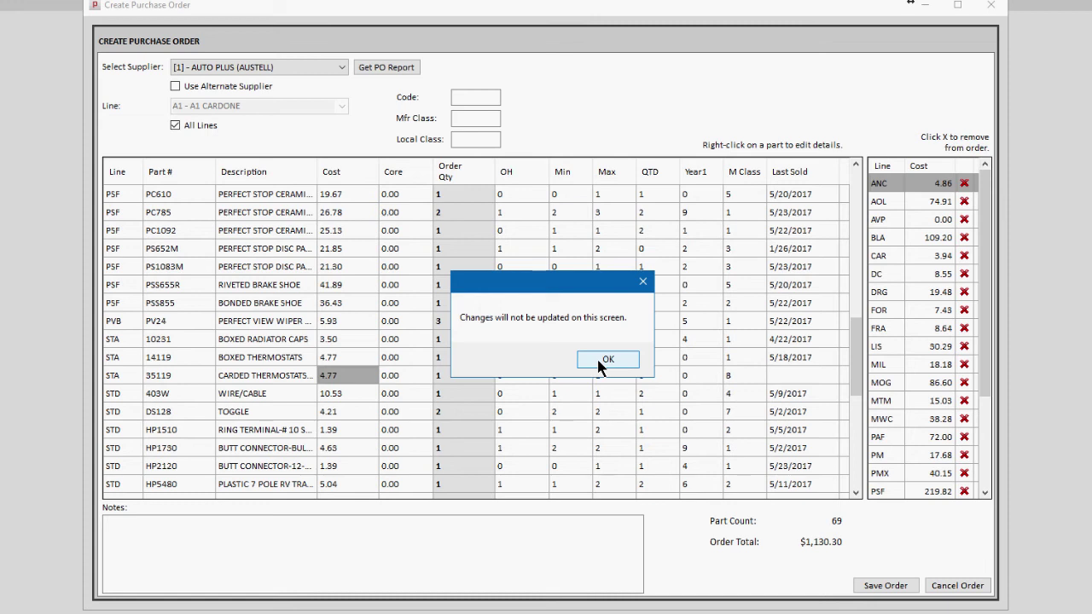
click(603, 359)
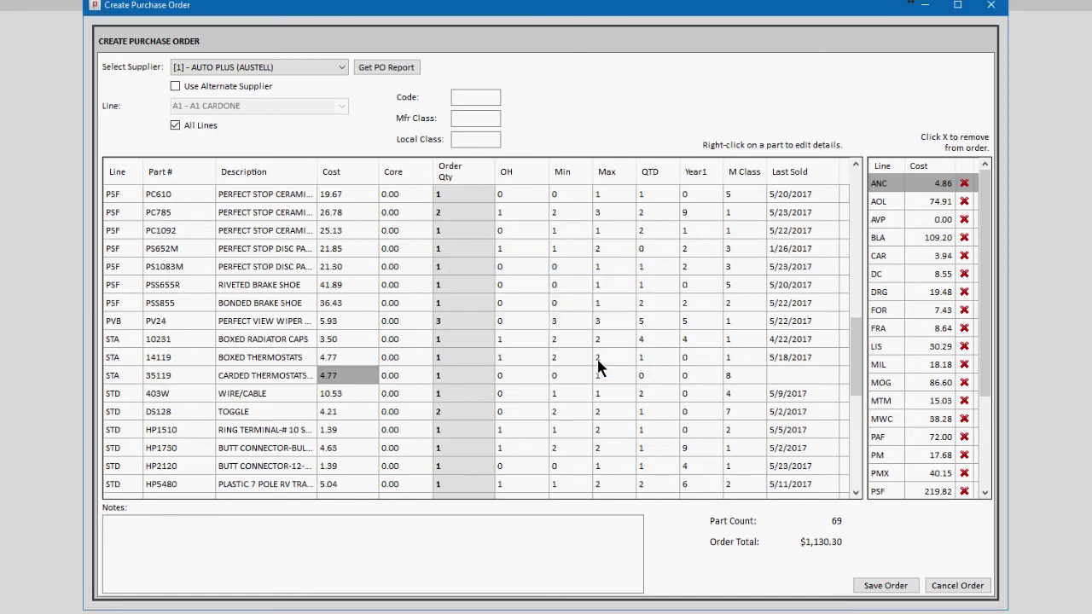
Step: Set part 35119's order quantity to 0, dropping the order to 68 parts
click(461, 377)
click(461, 378)
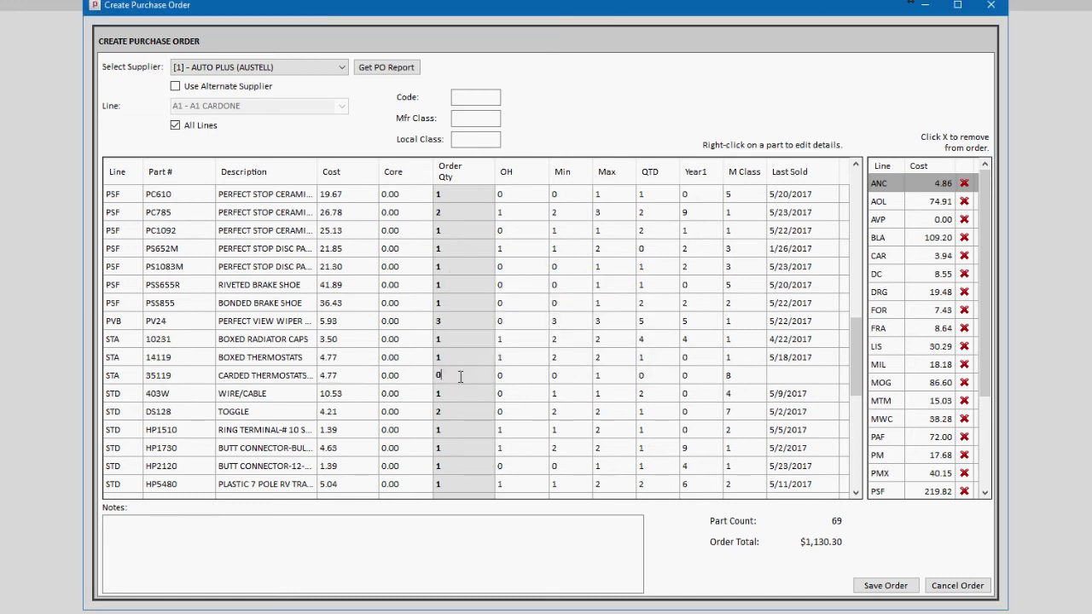
text(0)
key(Return)
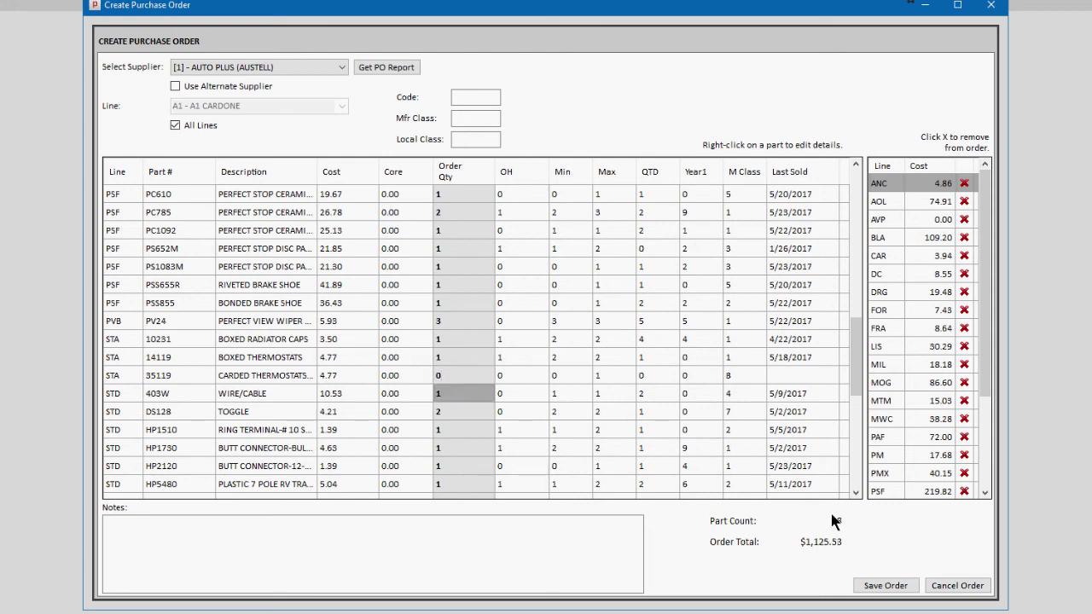
Step: Save the new purchase order and open order 833 for editing
click(886, 586)
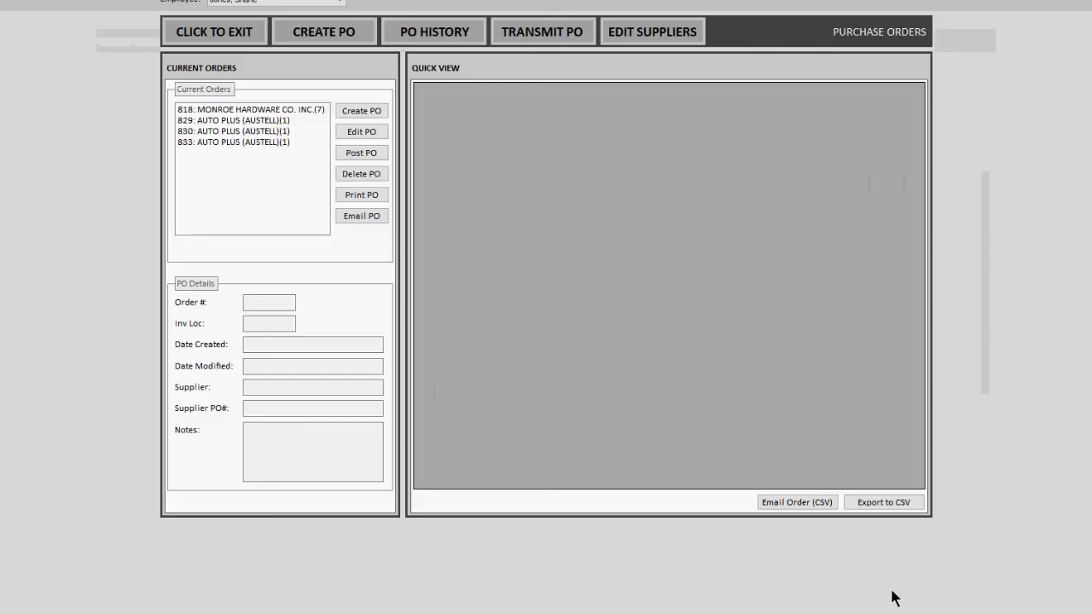
click(239, 143)
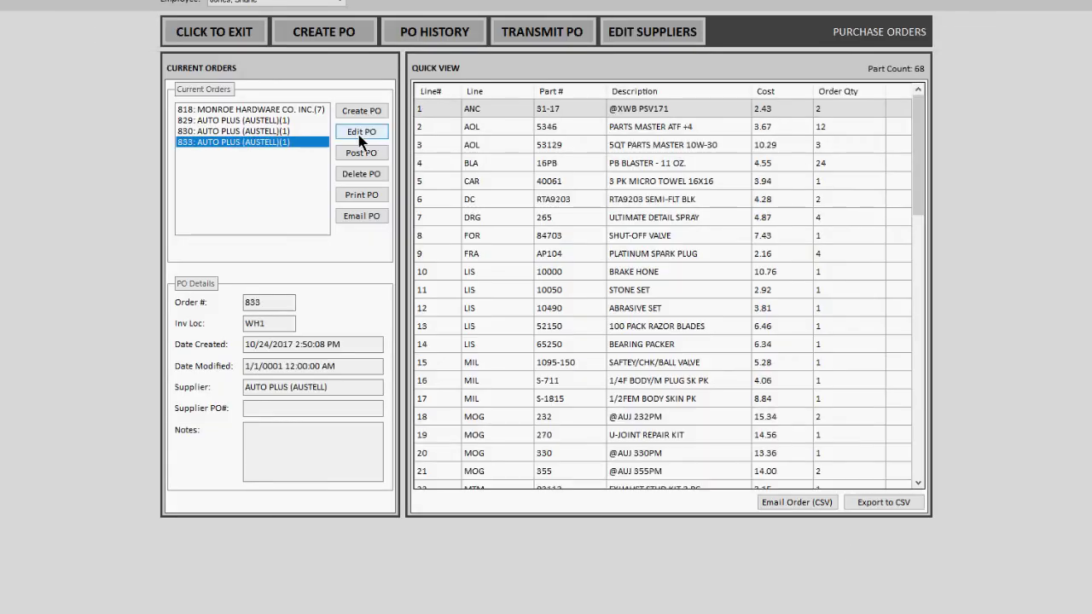
click(362, 137)
click(362, 137)
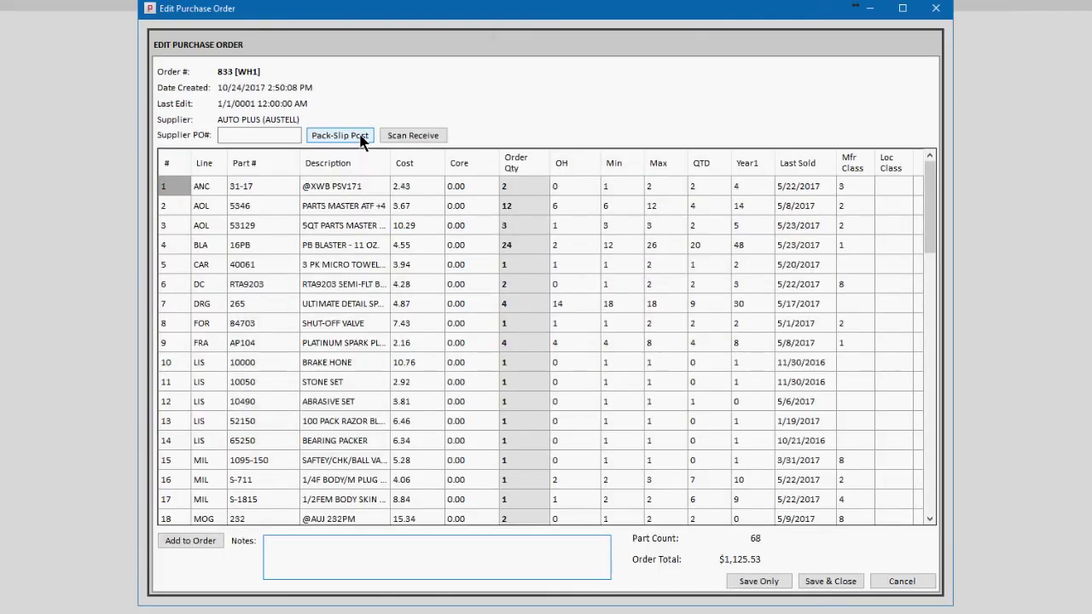
Step: Set order quantities of shut-off valve 84703 and spark plug AP104 to 0
click(518, 324)
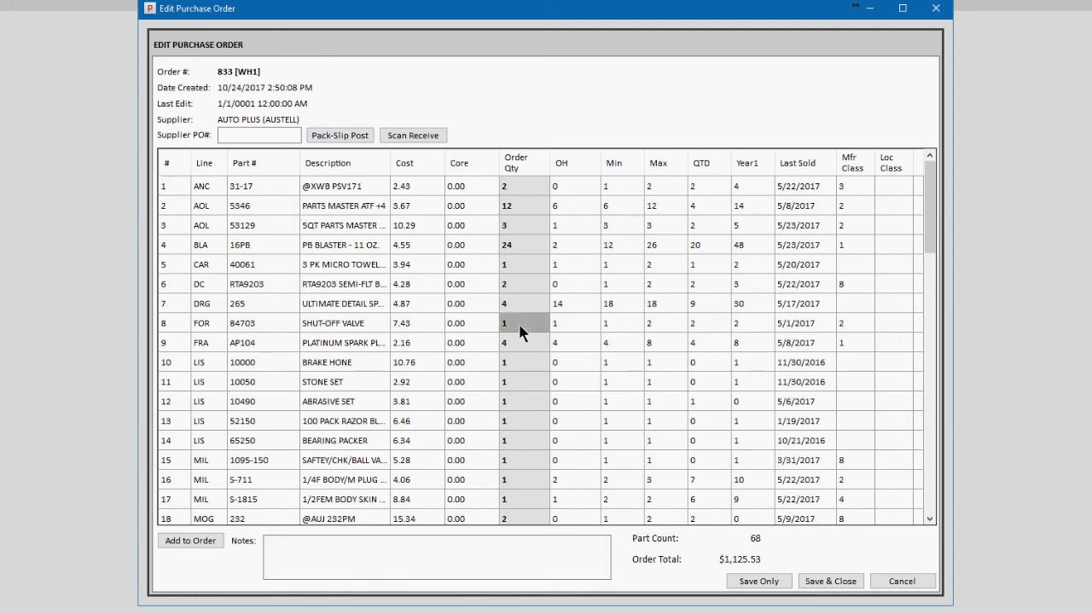
text(0)
key(Return)
text(0)
key(Return)
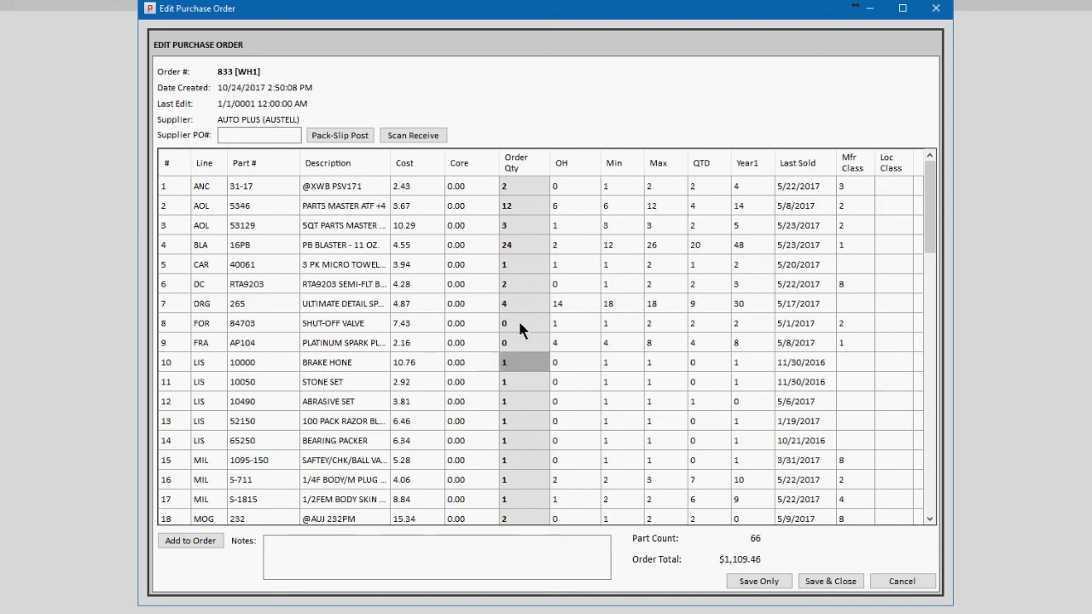
Step: Save the edited order, cancel transmitting order 833 to Auto Plus, and reselect order 833
click(829, 584)
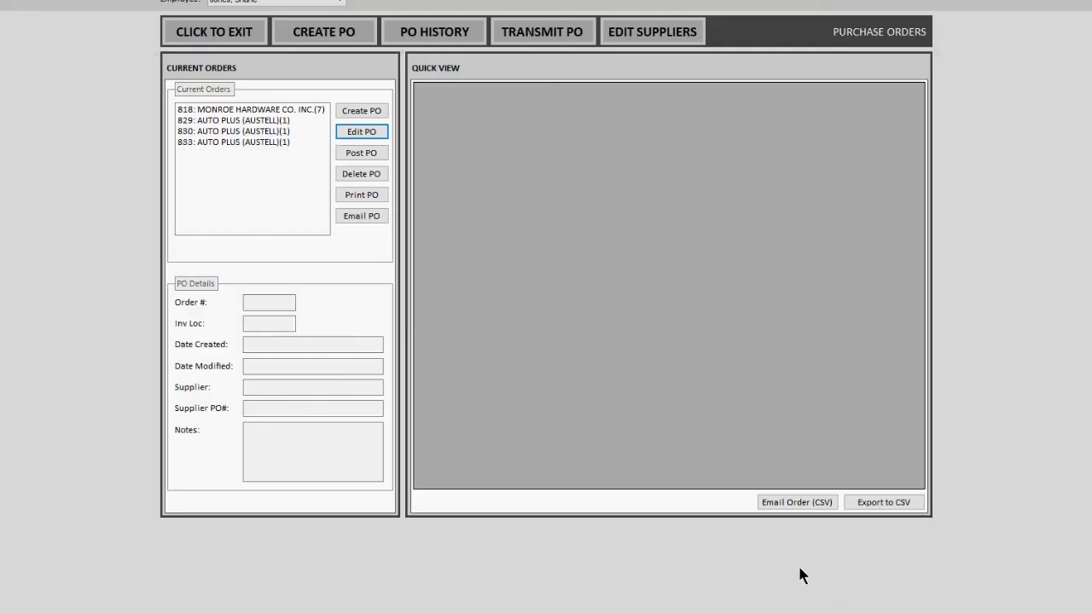
click(285, 143)
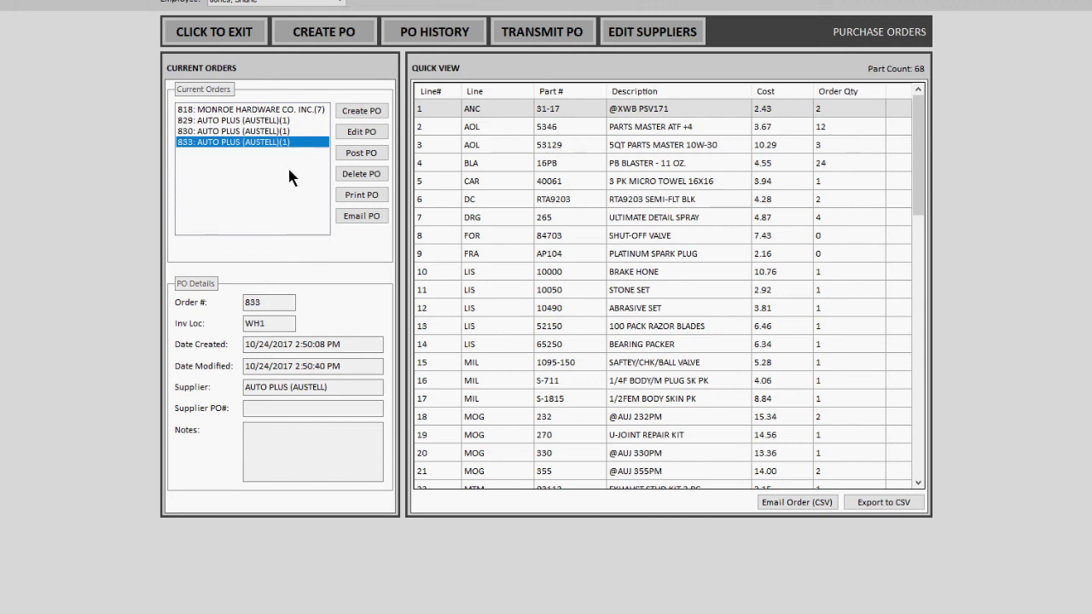
click(547, 34)
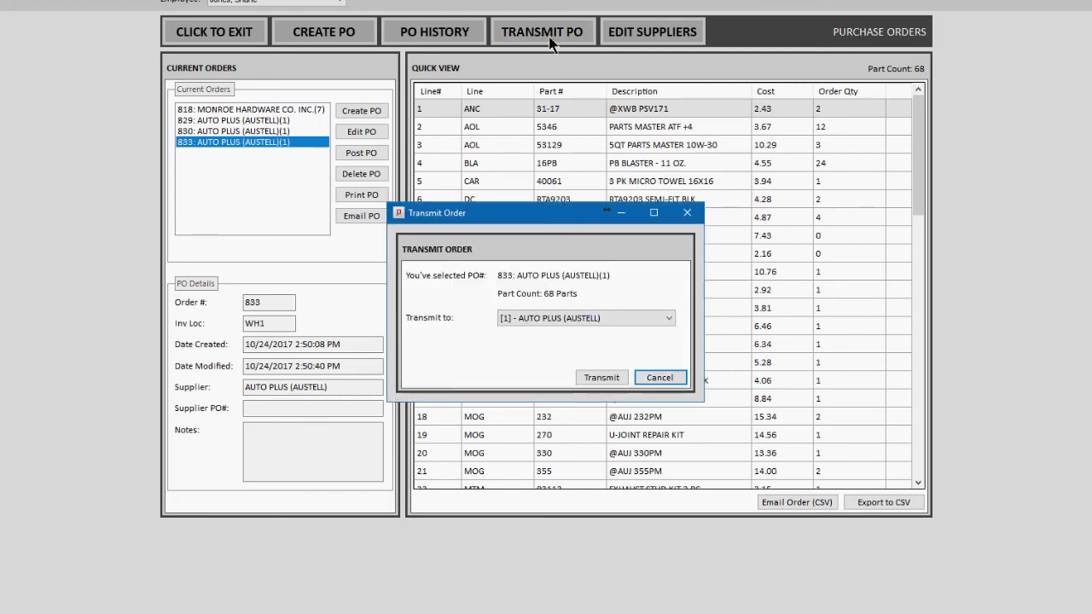
click(660, 378)
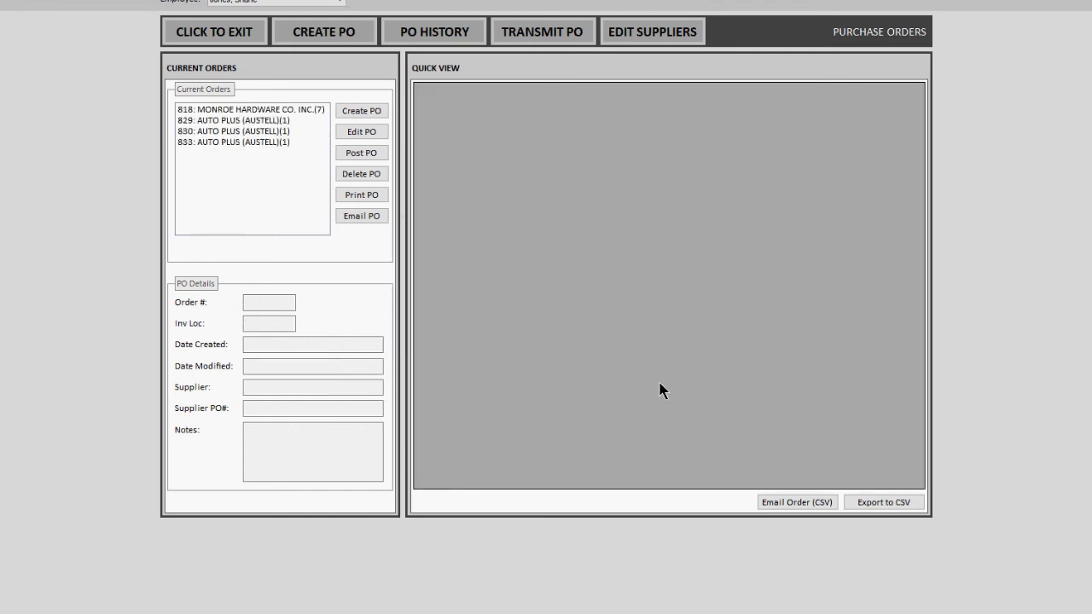
click(277, 143)
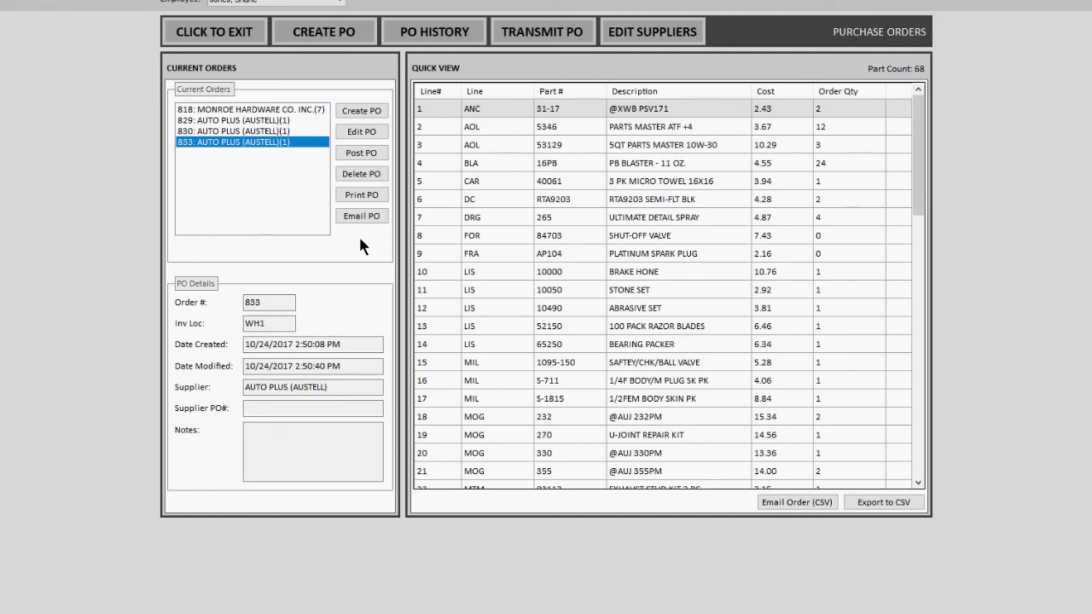
Step: Set part 1095-150's order quantity to 0 on order 833 and save the order
click(362, 137)
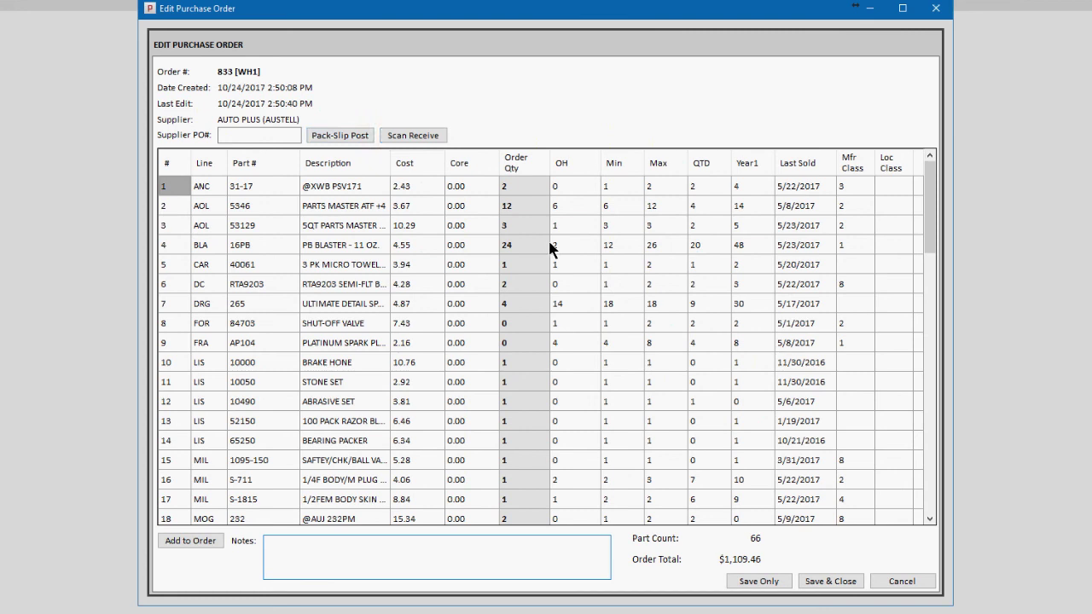
click(517, 465)
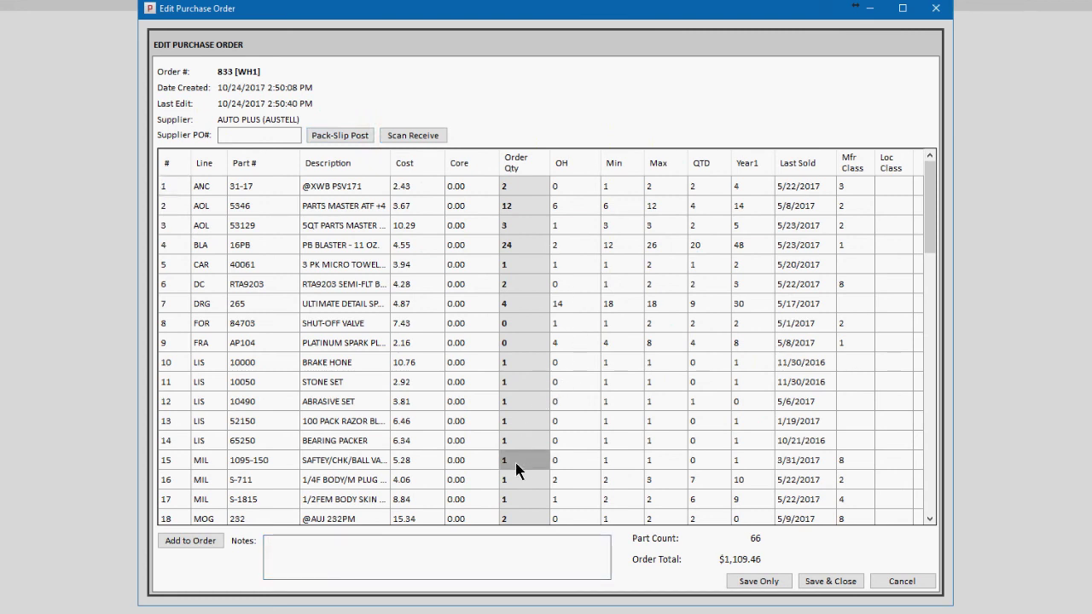
text(0)
key(Return)
click(829, 582)
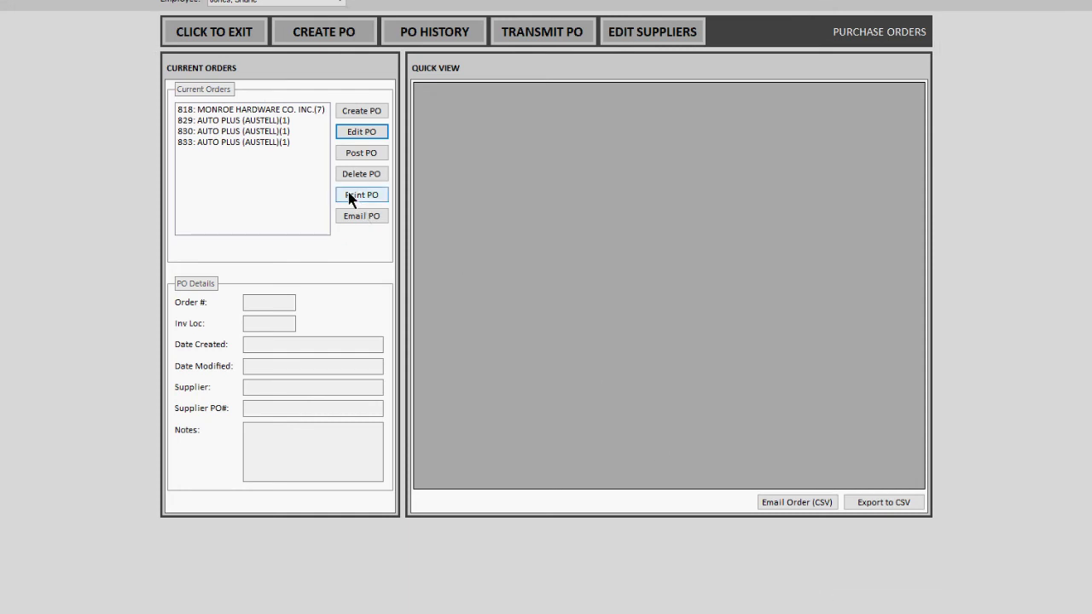
Step: Post order 833 to inventory, declining the posting report, and close the posting window
click(265, 145)
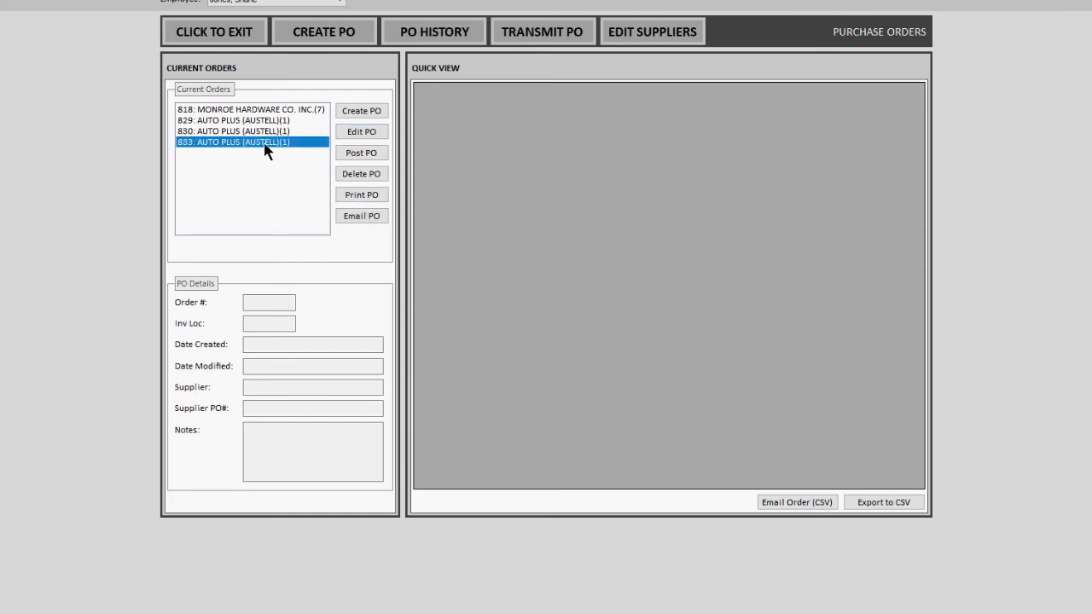
click(361, 153)
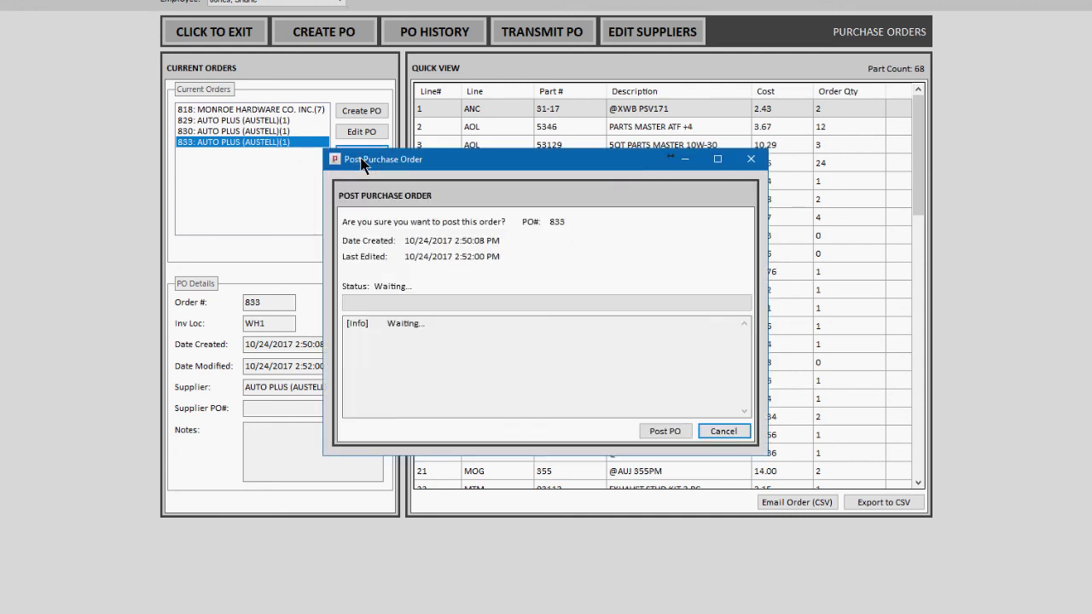
click(662, 440)
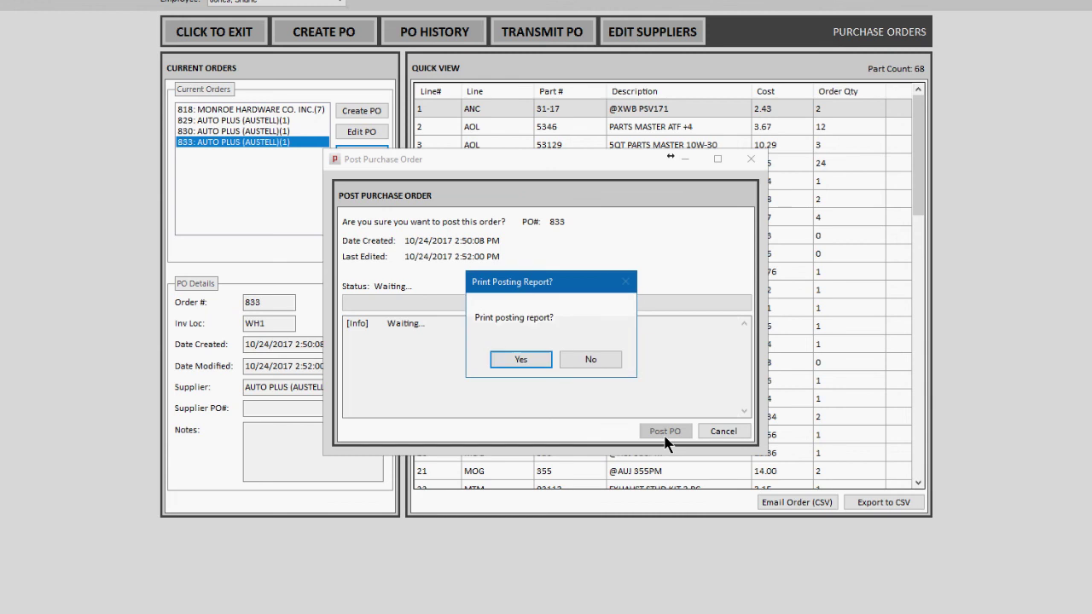
click(591, 360)
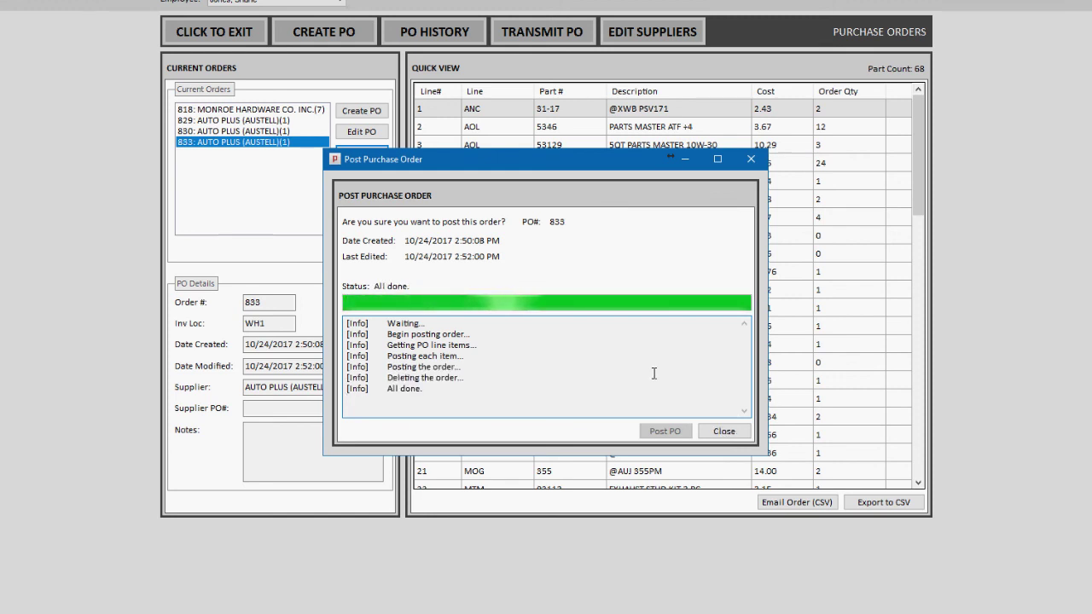
click(724, 432)
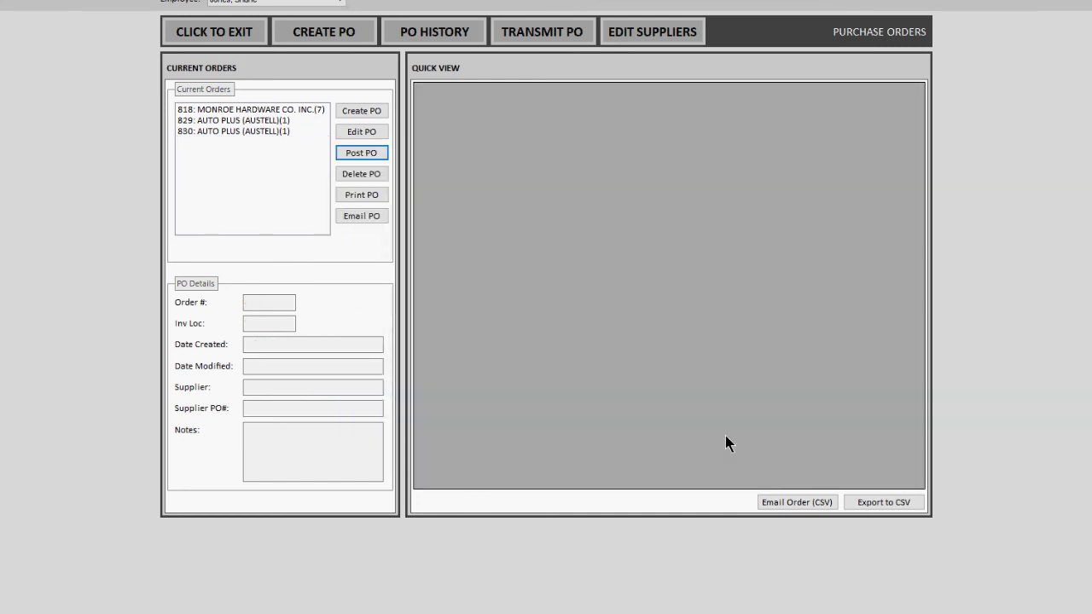